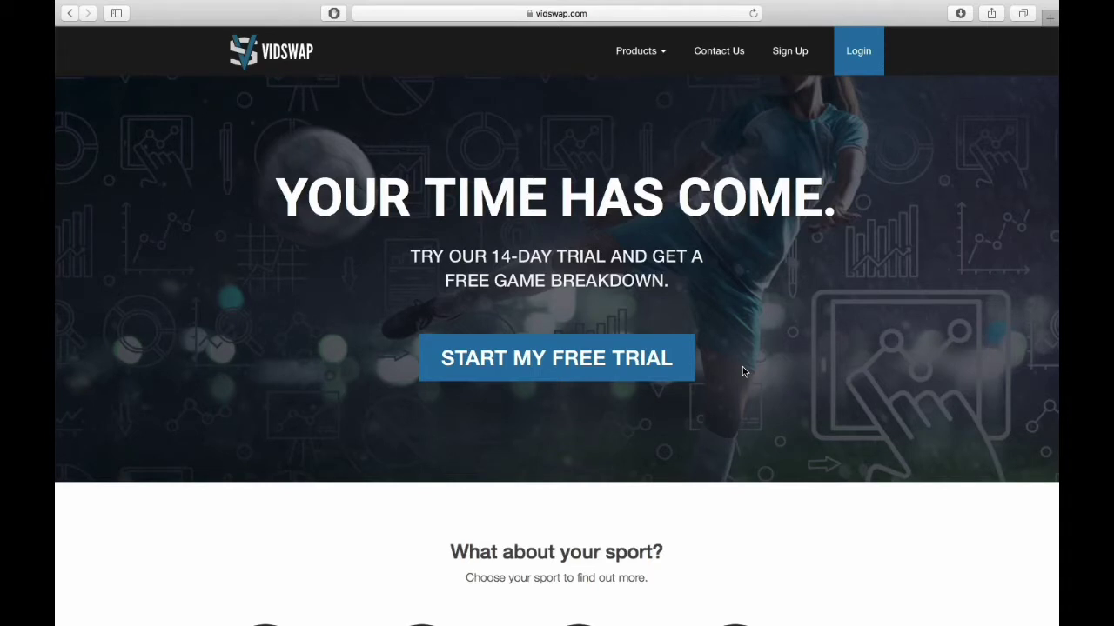
Log in and use Switch Teams to change the account to the SNS men's soccer team
click(875, 61)
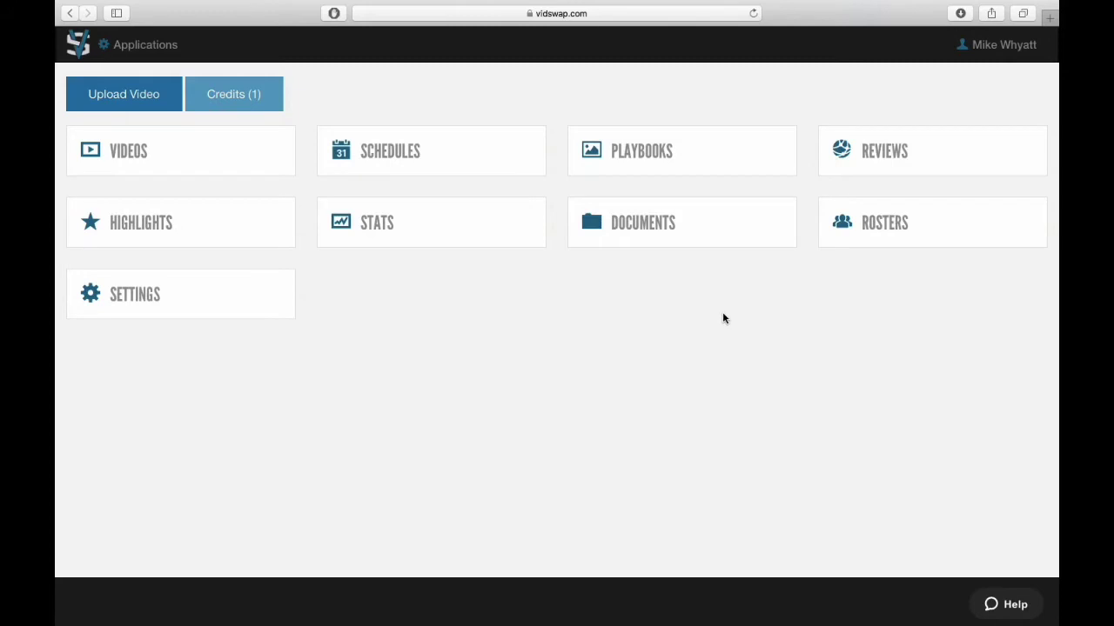
click(988, 47)
click(981, 77)
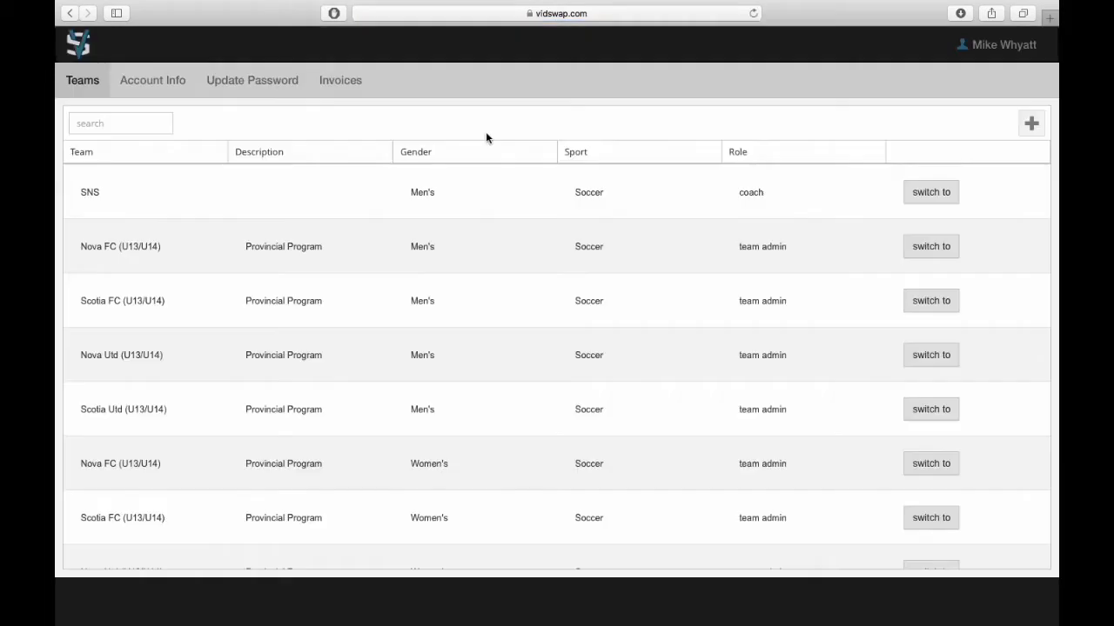
click(931, 192)
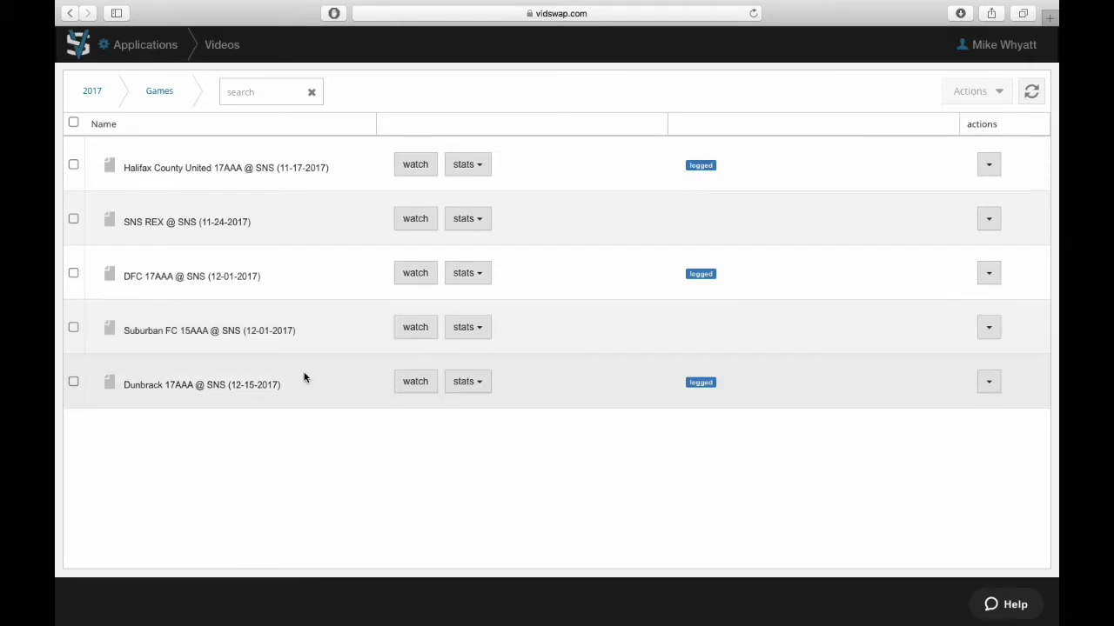
Open the Dunbrack 17AAA @ SNS game video and browse its team filters
click(420, 385)
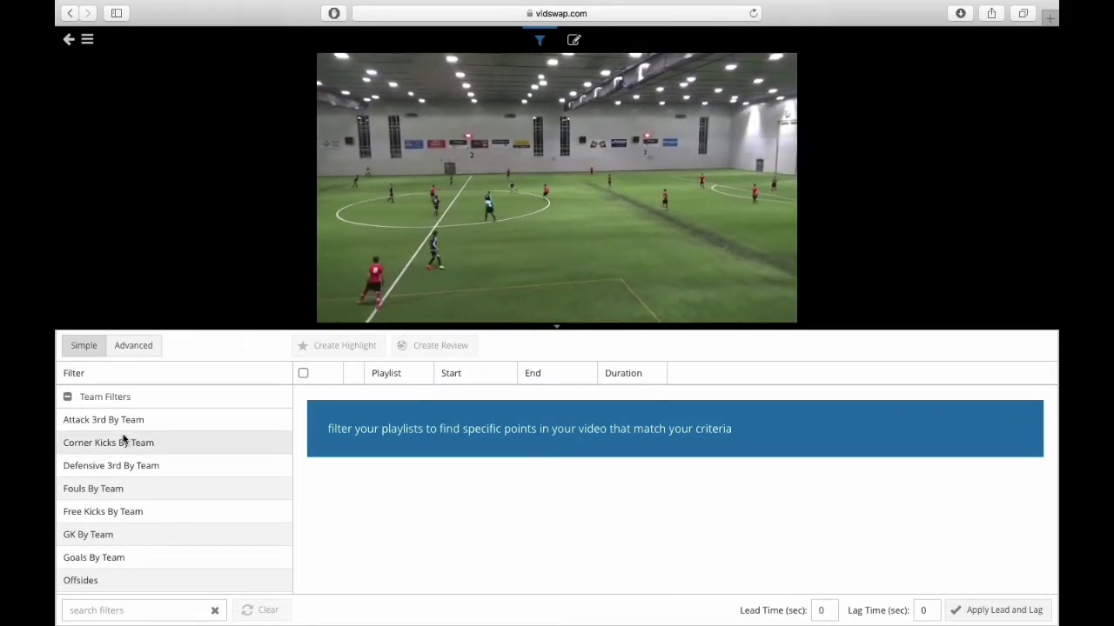
scroll(109, 426, down, 2)
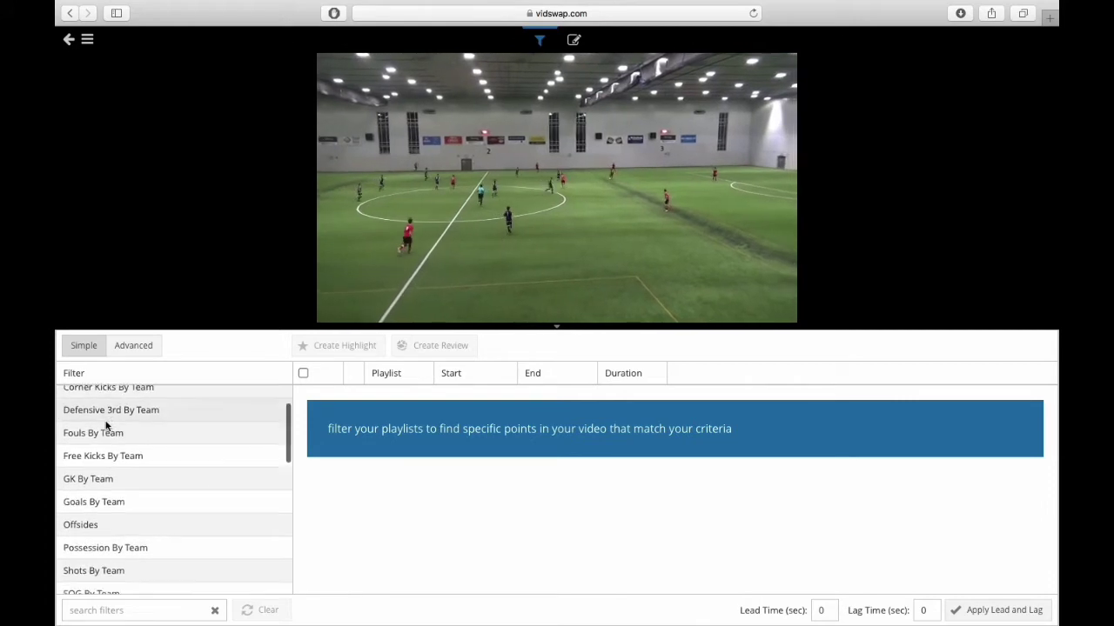
scroll(113, 461, down, 1)
scroll(110, 512, down, 3)
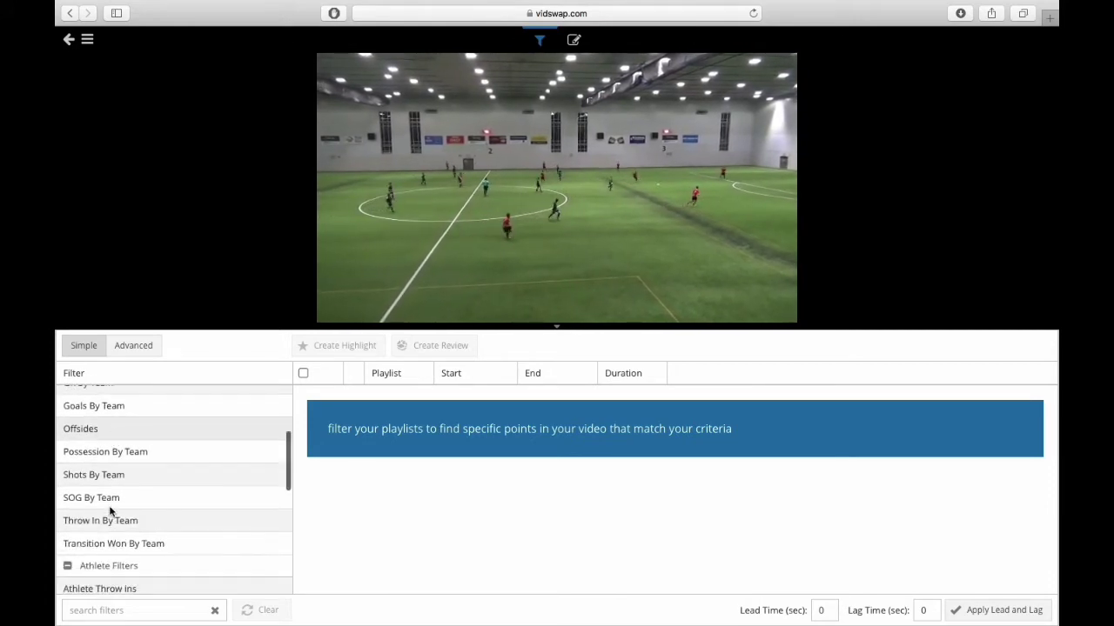
scroll(110, 511, down, 5)
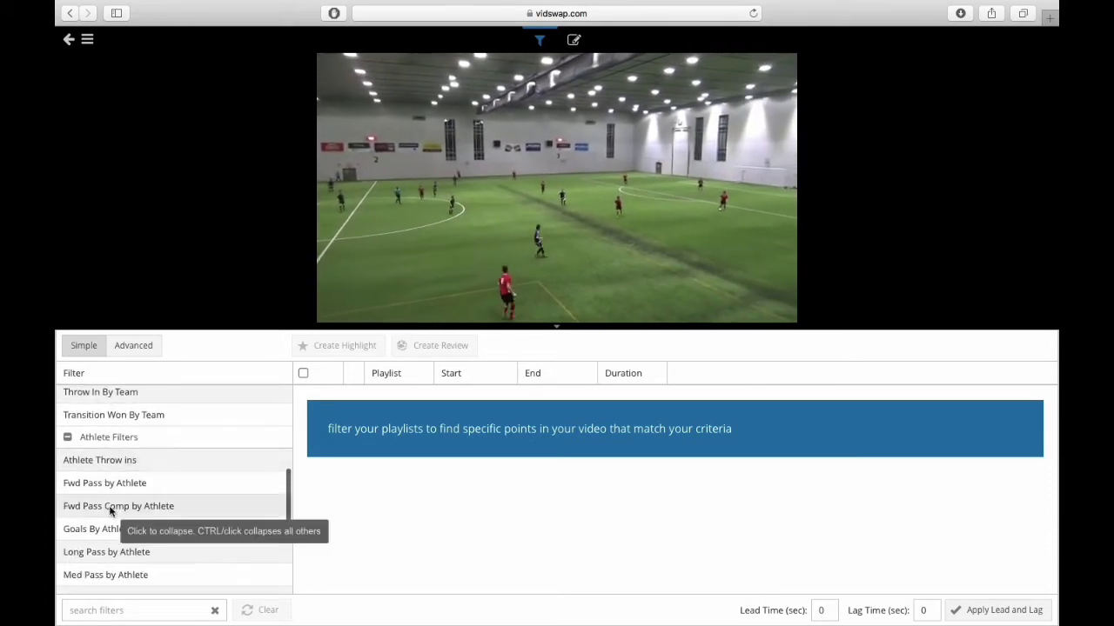
scroll(111, 512, down, 10)
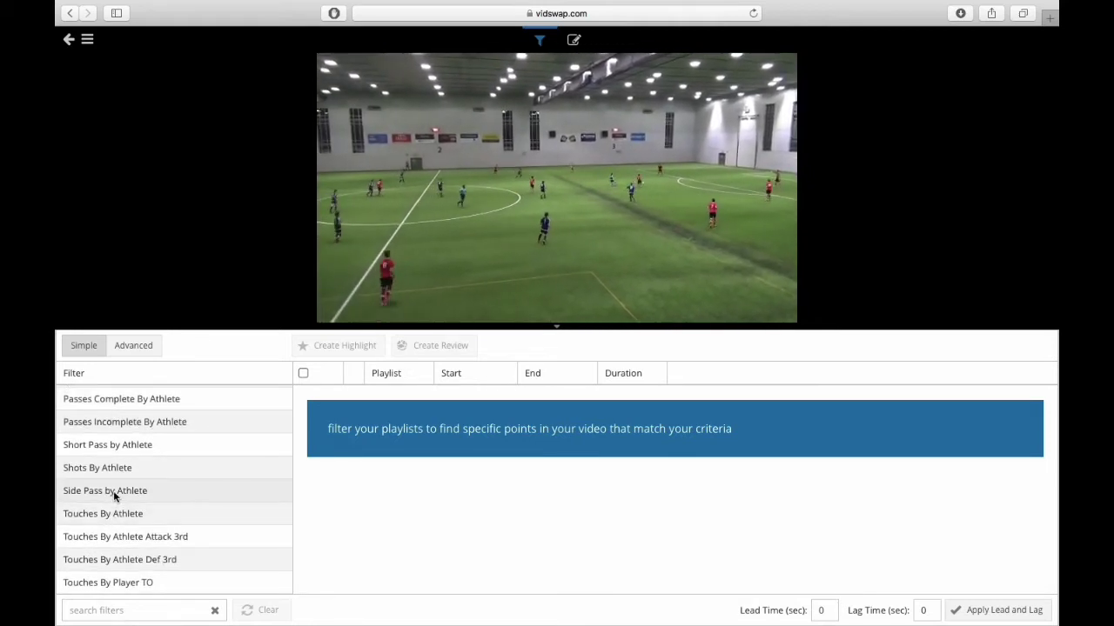
Browse the Simple filter list down to the Athlete Filters, through Touches By Player TO
scroll(113, 491, up, 20)
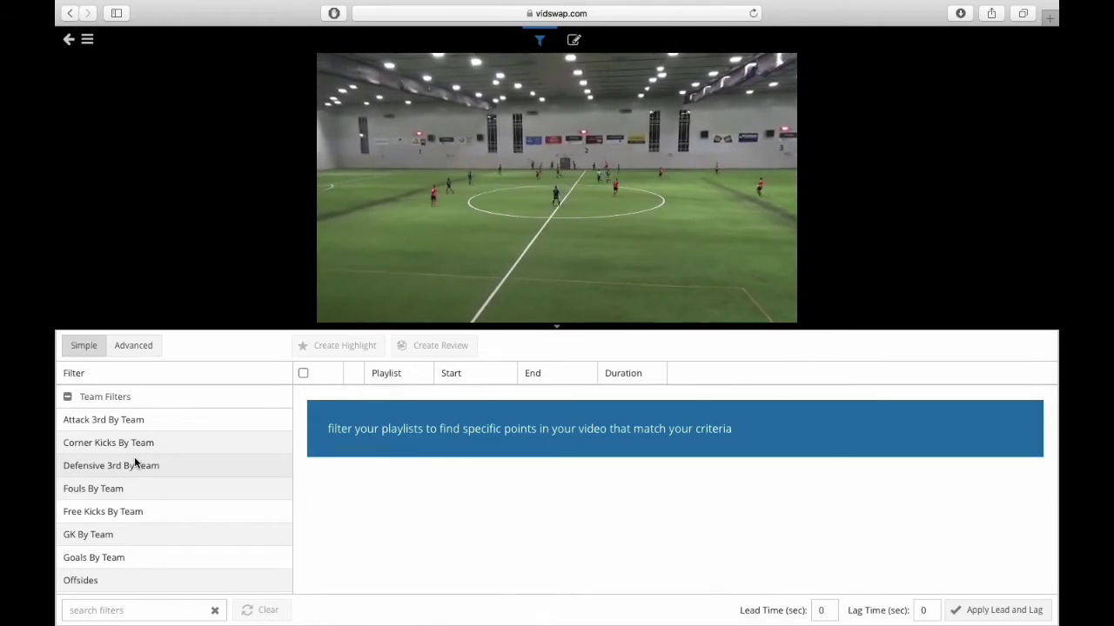
scroll(135, 460, down, 5)
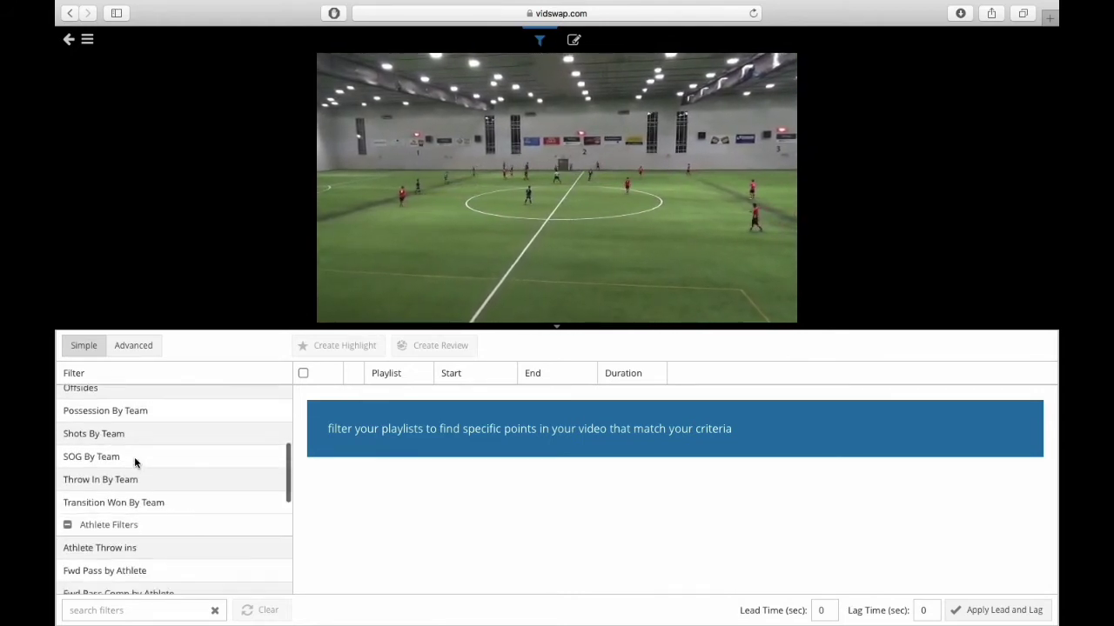
scroll(134, 456, down, 5)
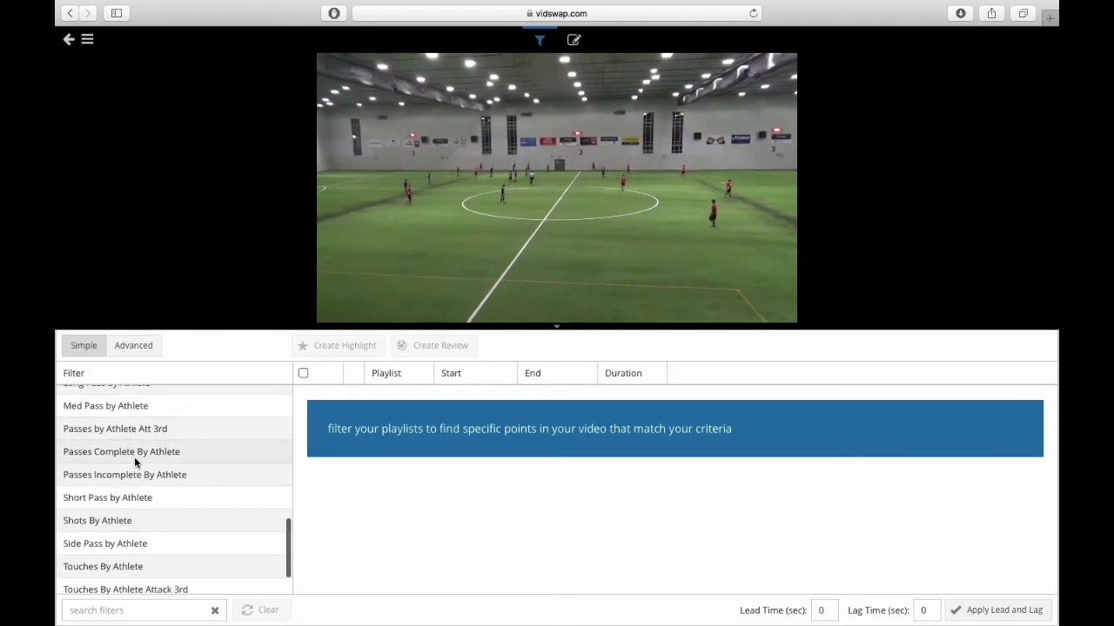
scroll(134, 456, down, 1)
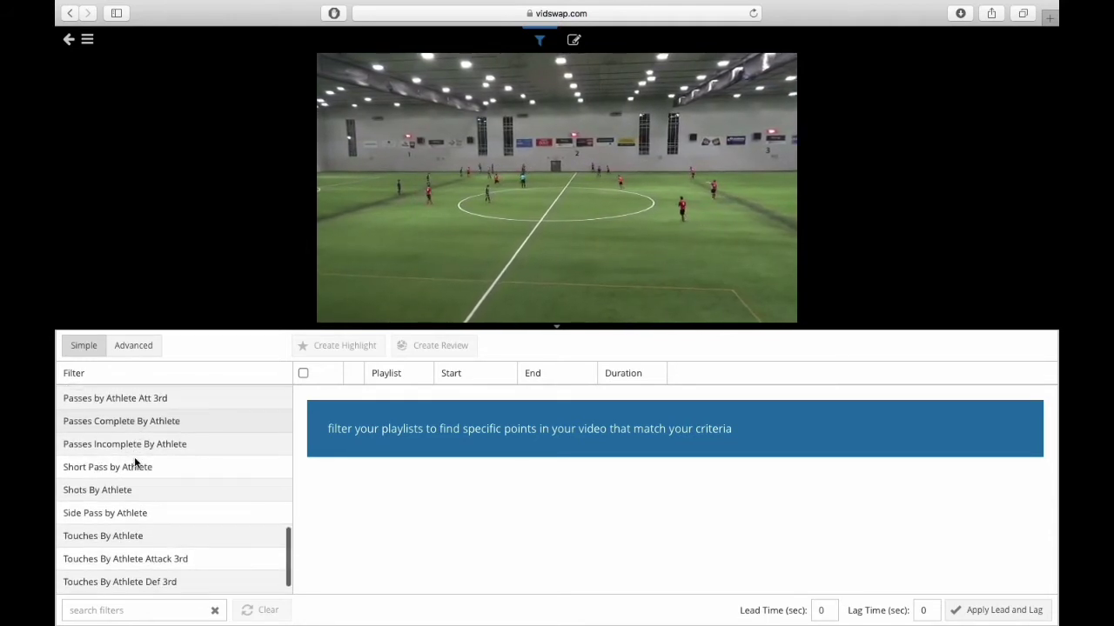
scroll(174, 496, down, 1)
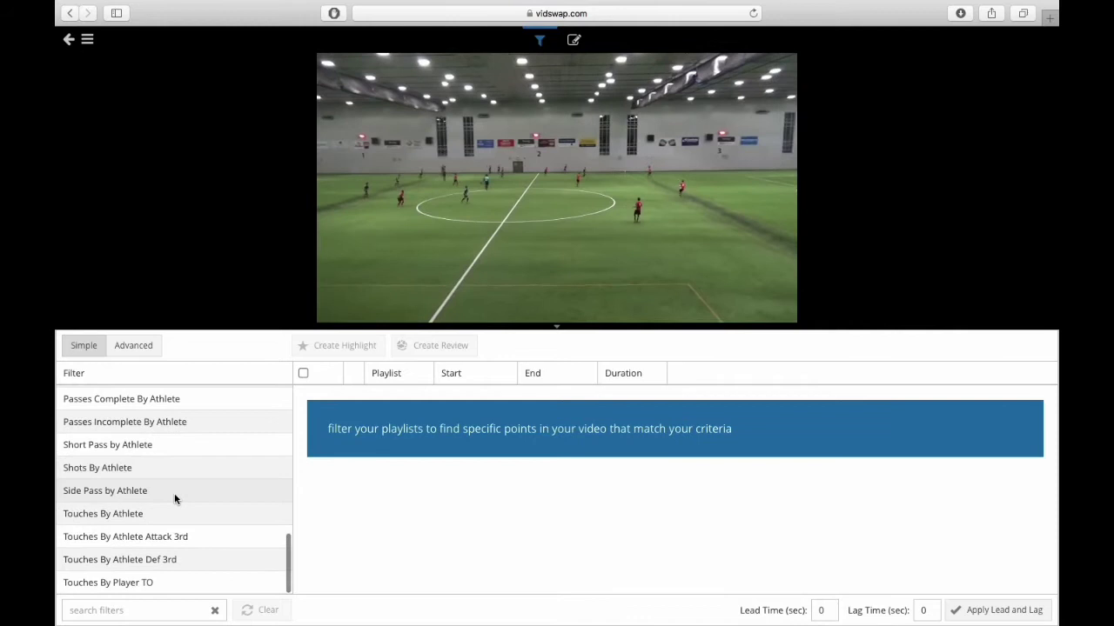
click(103, 515)
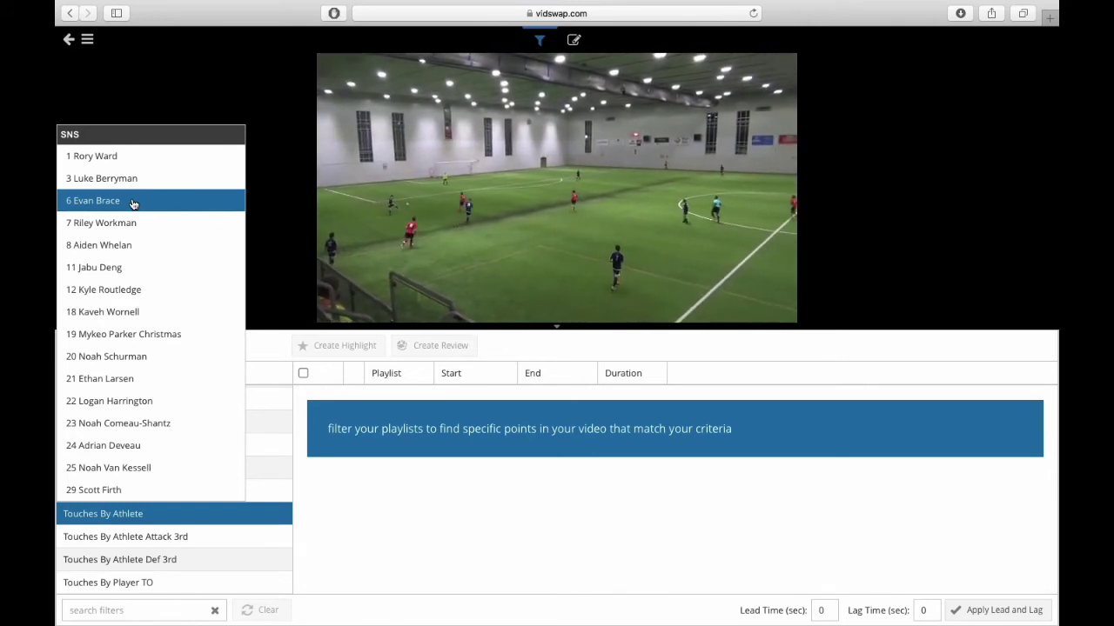
click(118, 272)
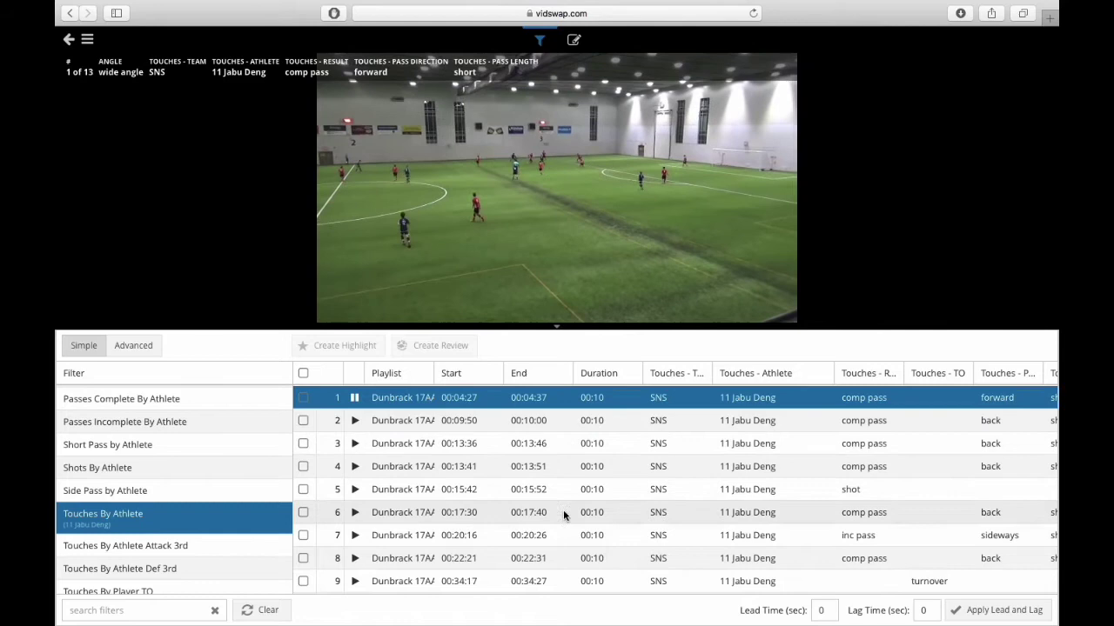
scroll(567, 511, down, 2)
scroll(572, 513, down, 2)
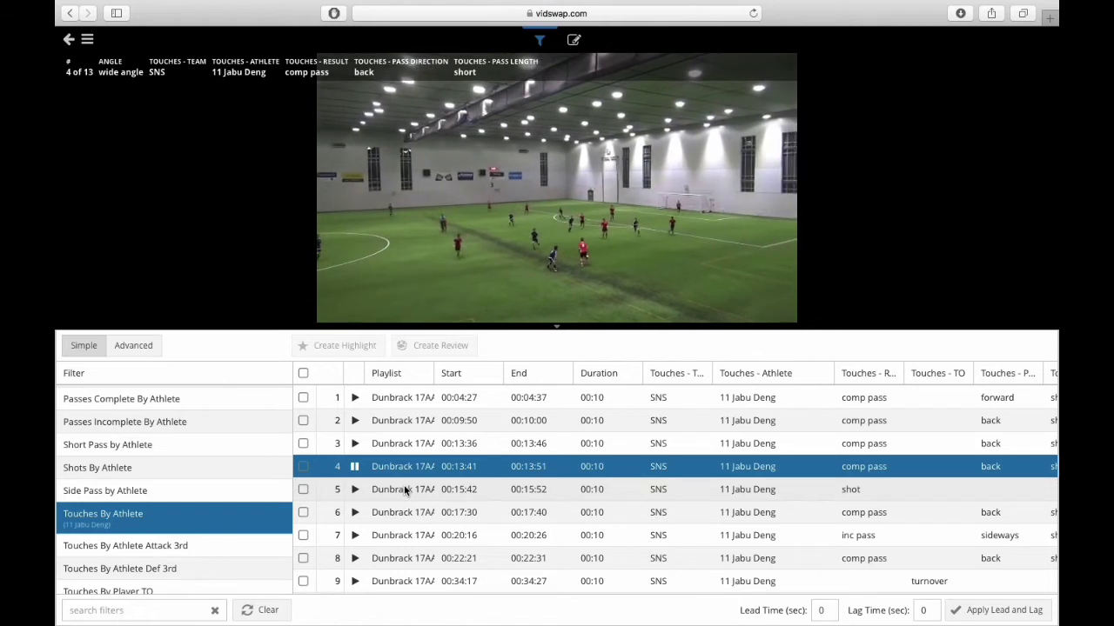
click(370, 490)
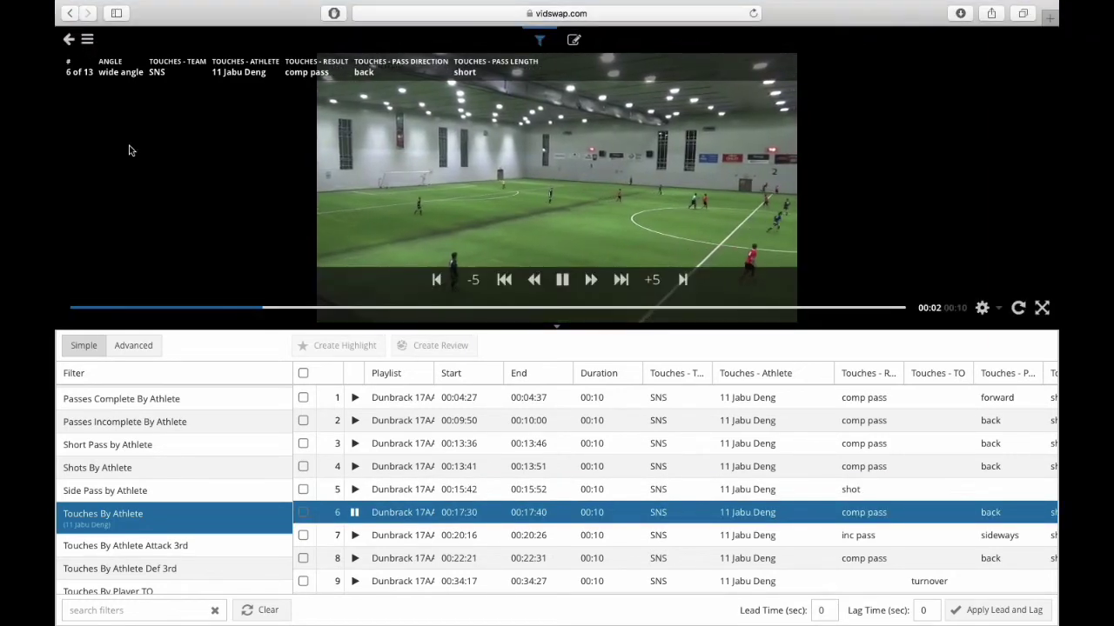
click(87, 39)
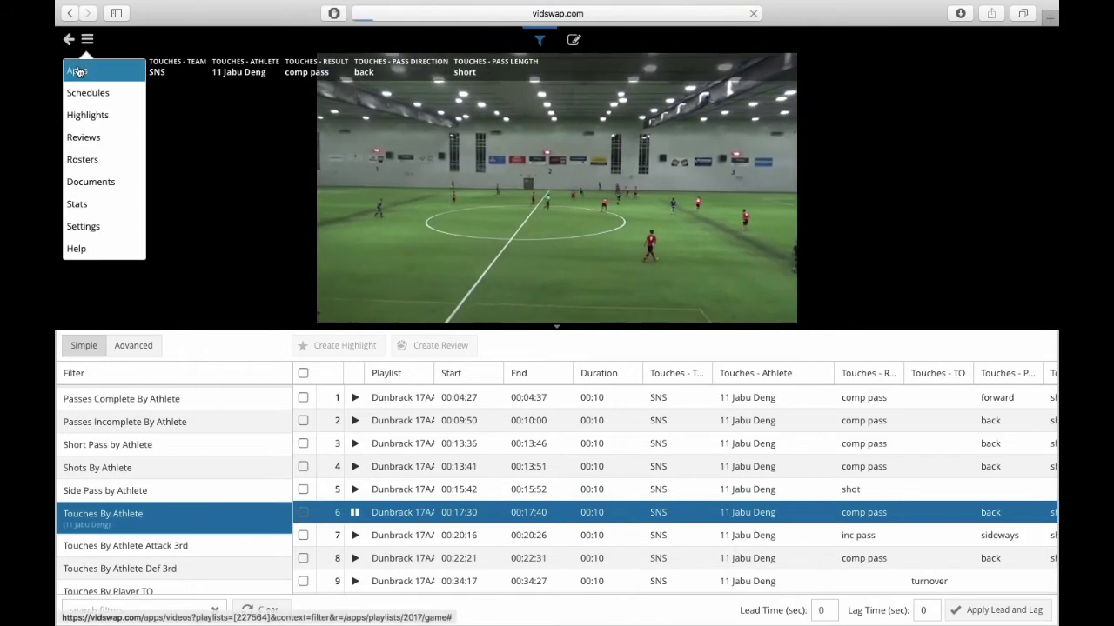
Return to the Apps dashboard and open Reviews, showing the one sent pass-clip review
click(78, 71)
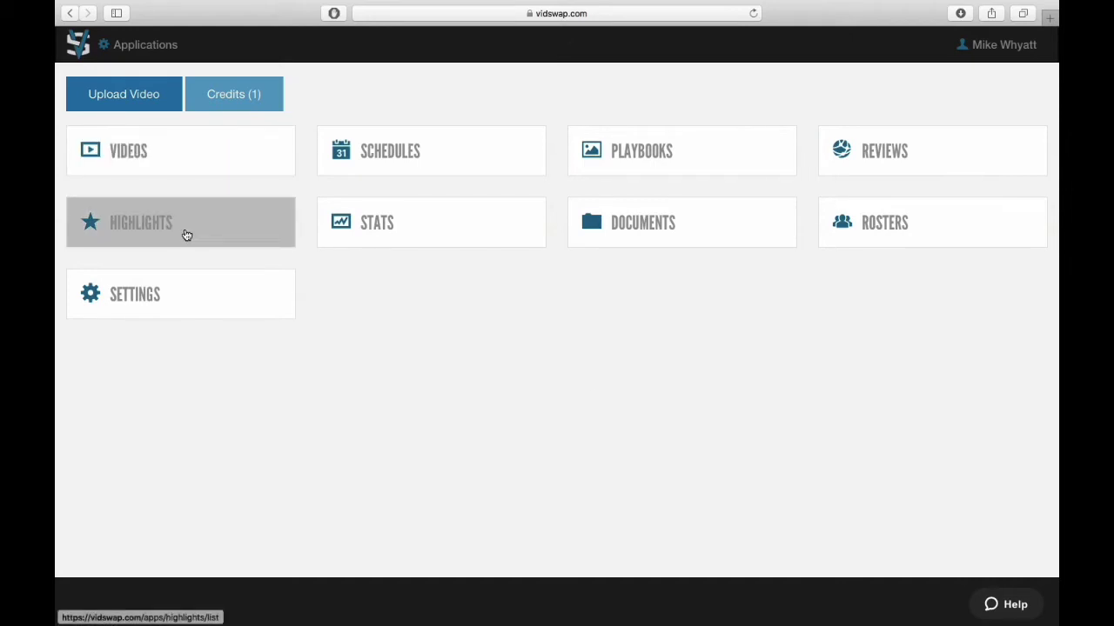
click(876, 146)
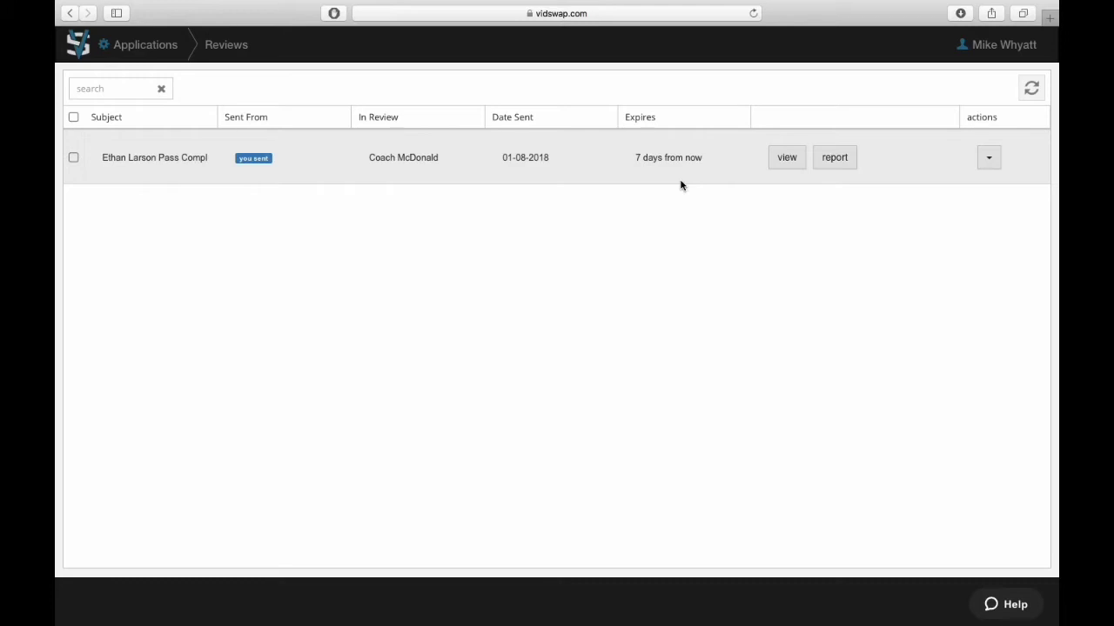
Open the sent 49-clip pass review, pause clip 3, and start an empty comment
click(777, 160)
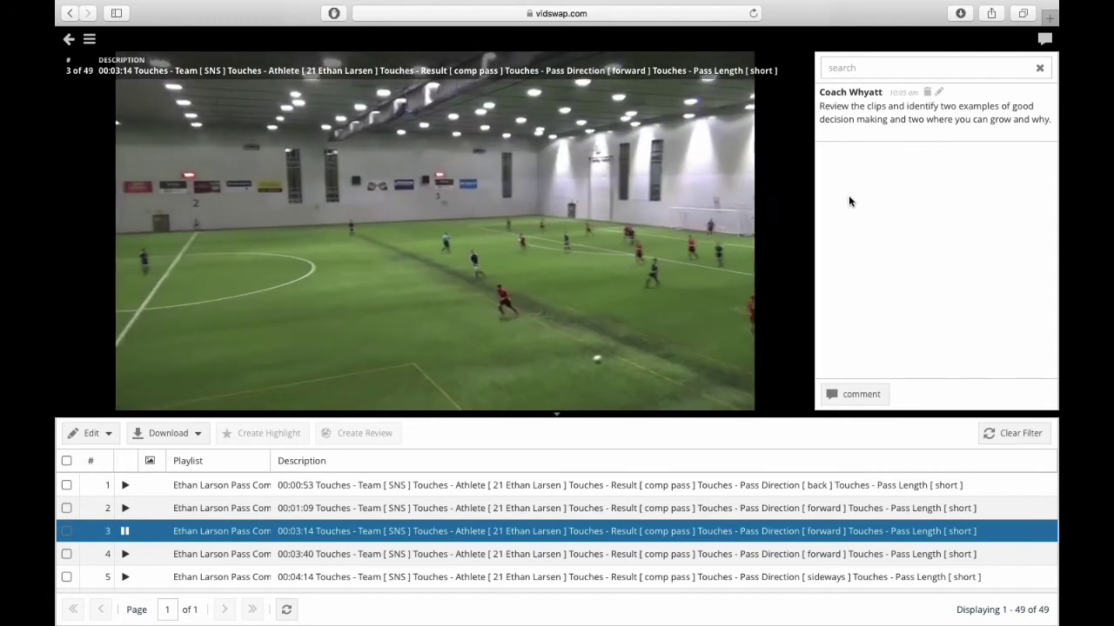
click(462, 372)
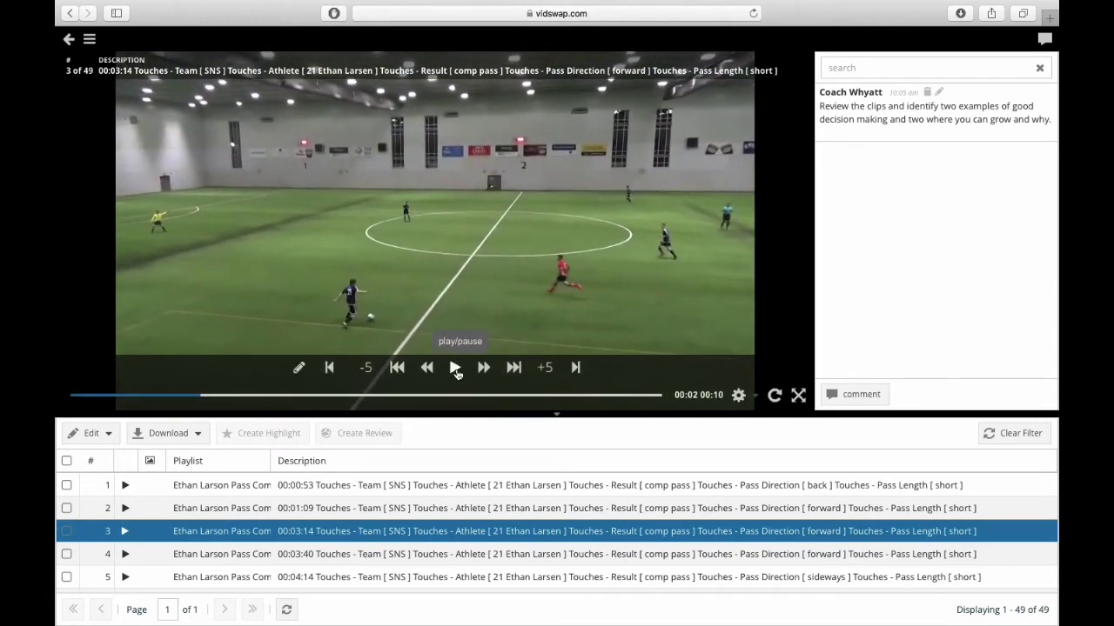
click(860, 396)
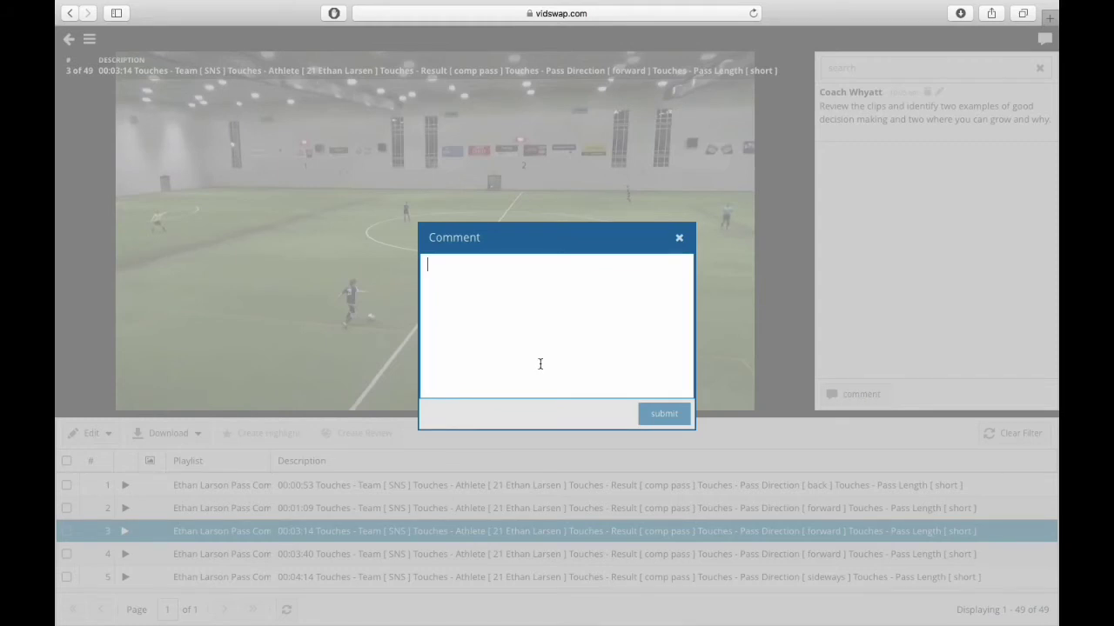
Discard the 'Video' draft and post a comment reading 'Test' on clip 3
text(Video 3 -)
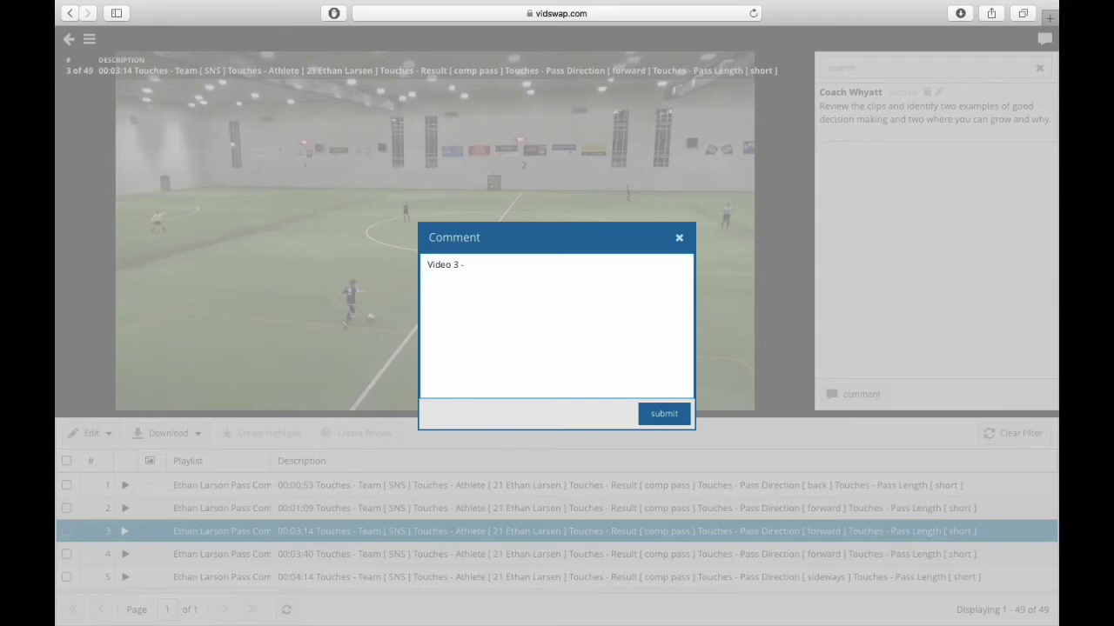
click(679, 240)
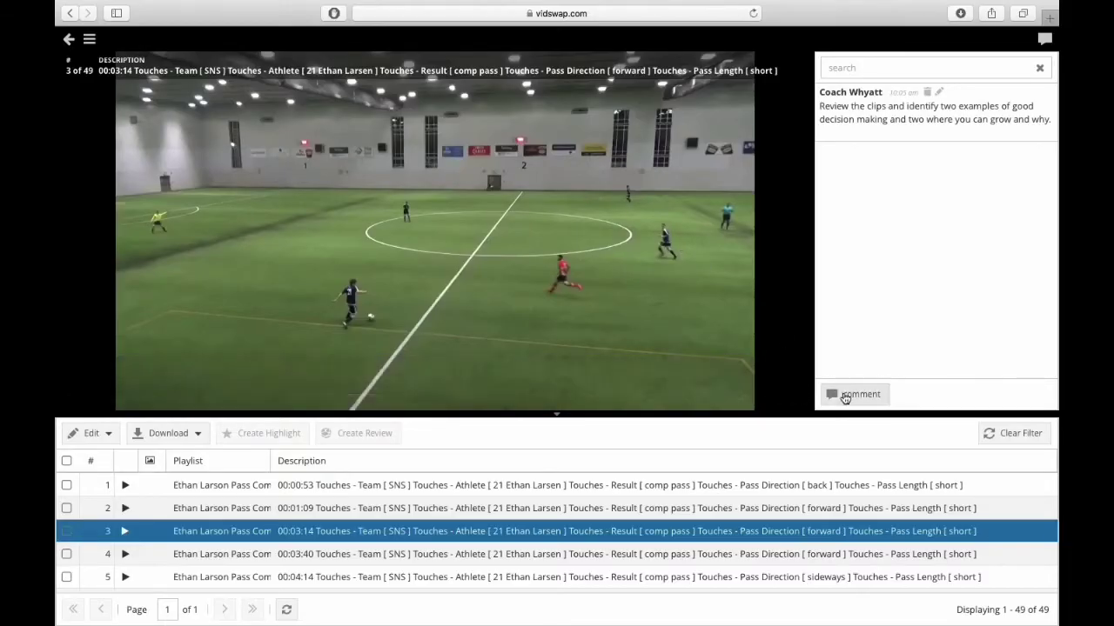
click(846, 397)
text(T)
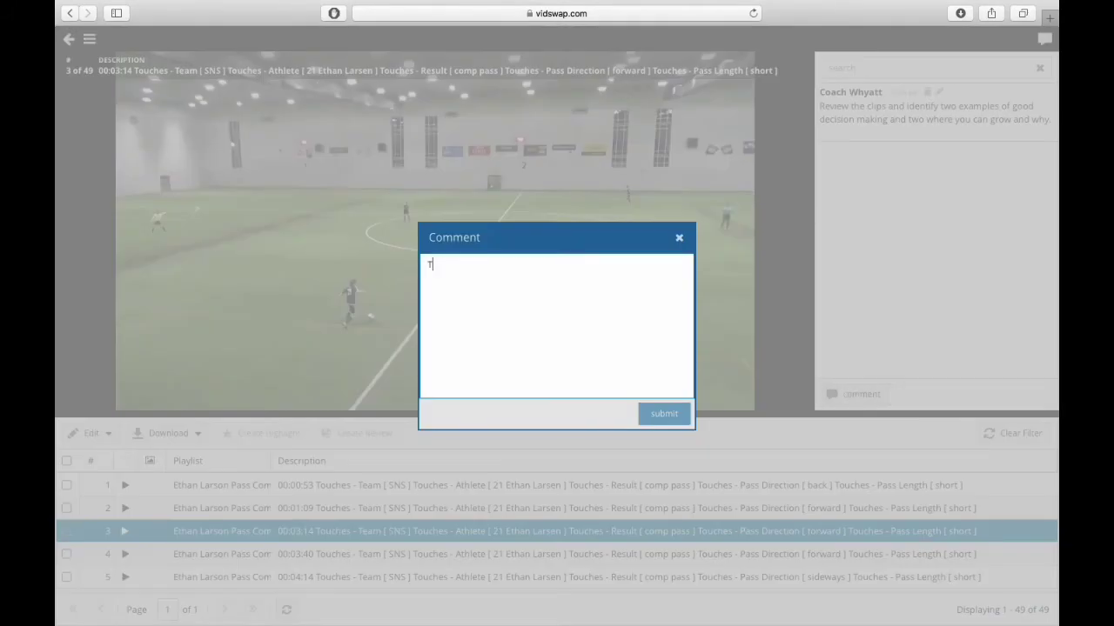
text(est)
click(664, 413)
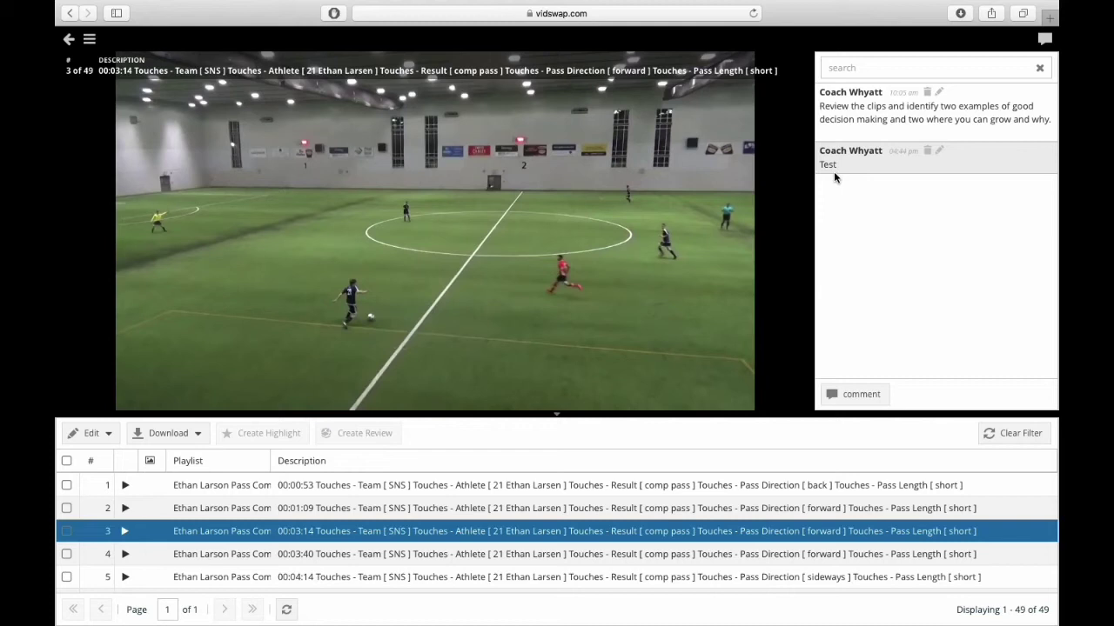
Check the Download options, then mark clips 2 and 4 for a bulk action
mouse_move(715, 219)
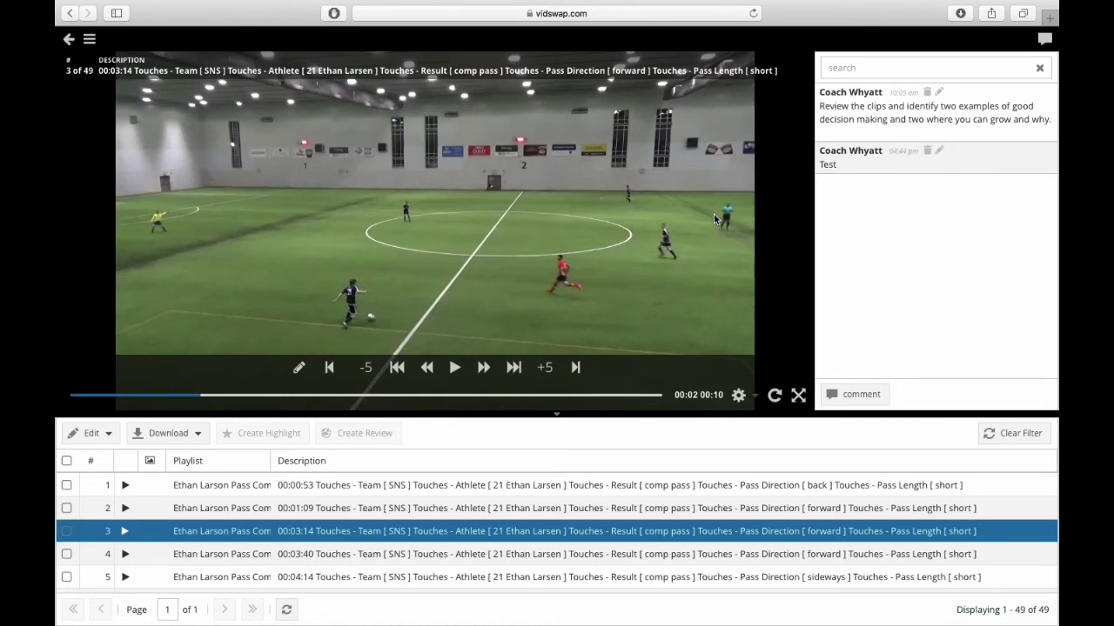
click(198, 433)
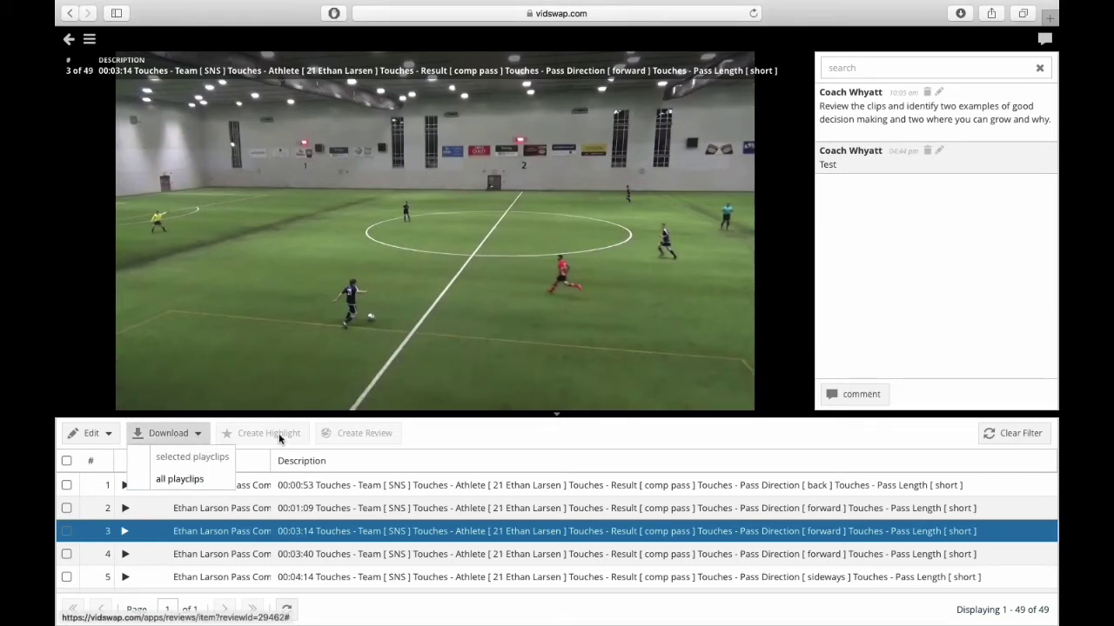
click(190, 435)
click(66, 508)
click(66, 554)
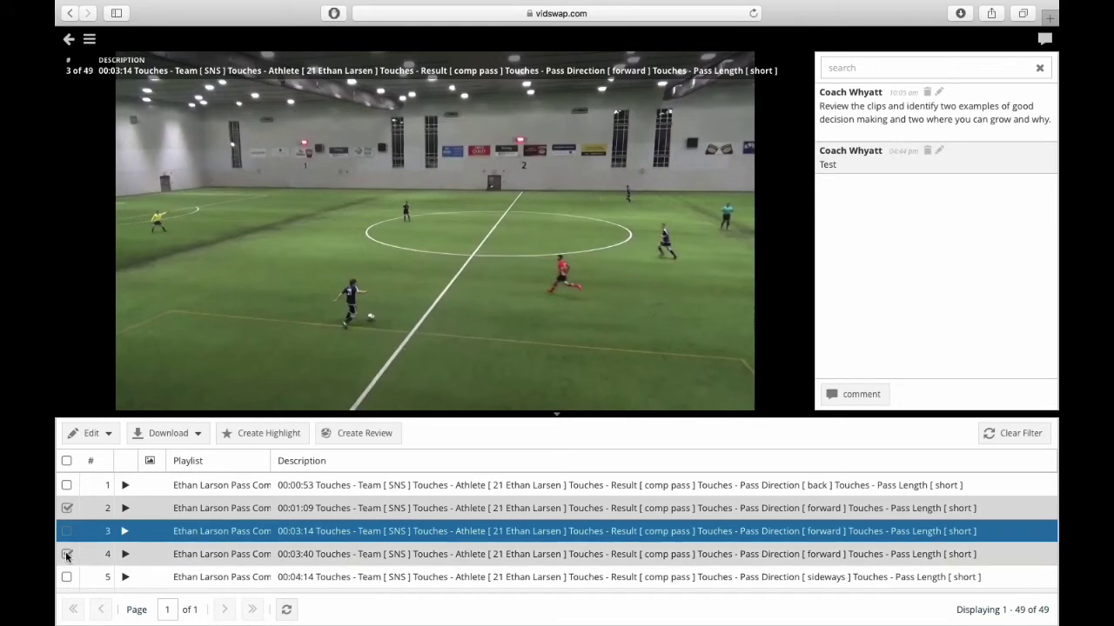
Review the Download options for the marked clips, then go to the Applications home page
click(192, 437)
click(187, 454)
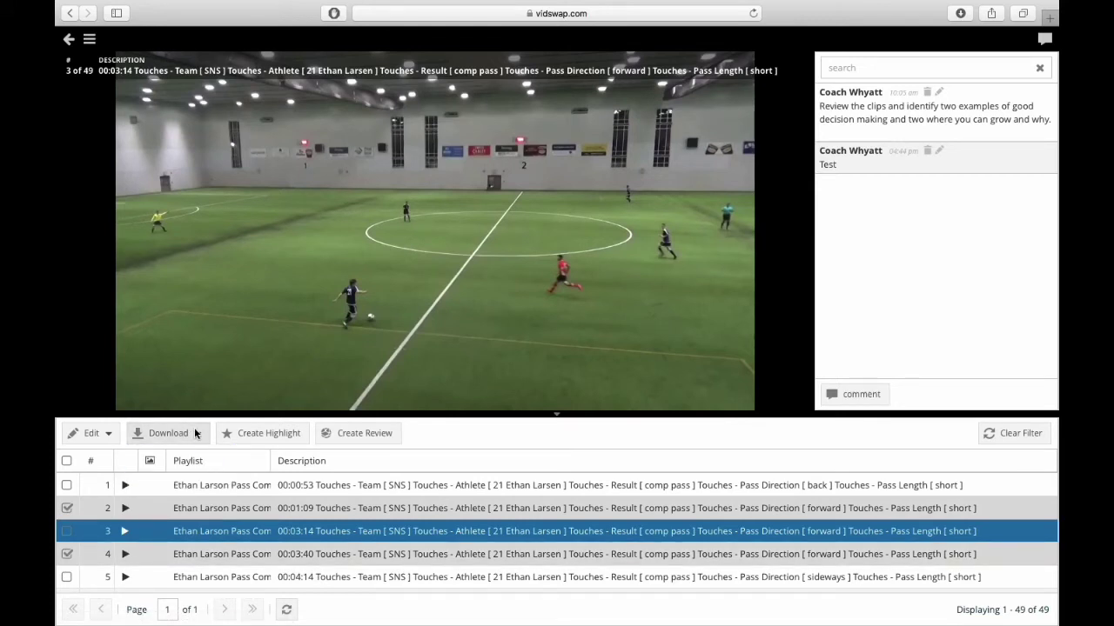
click(91, 40)
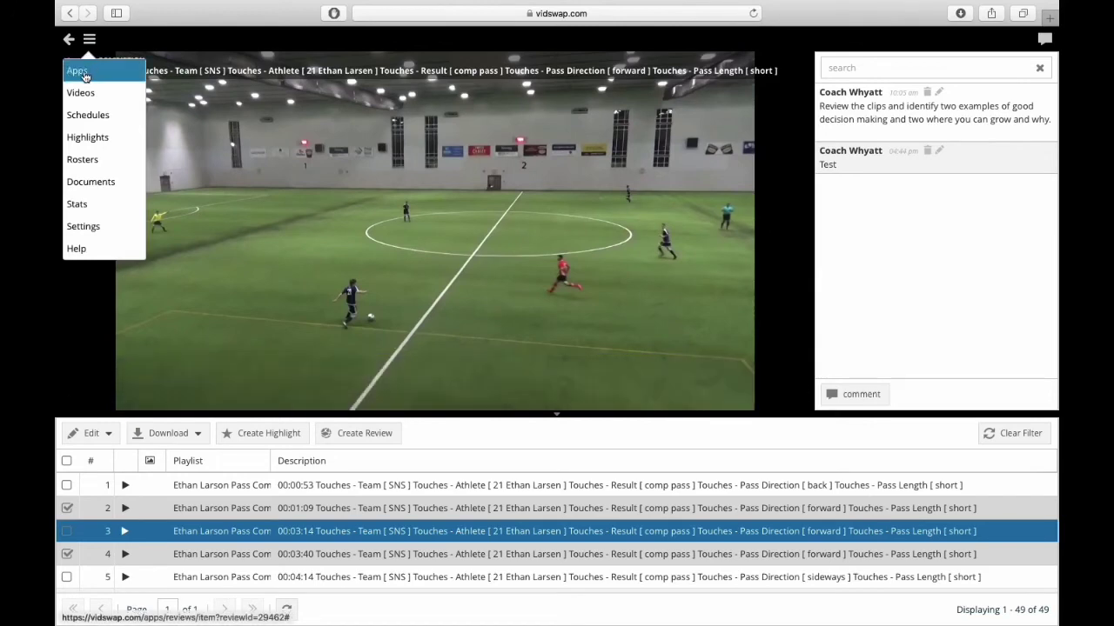
click(84, 76)
Open the Dunbrack 17AAA @ SNS game and filter Goals By Team for SNS, finding none
click(149, 170)
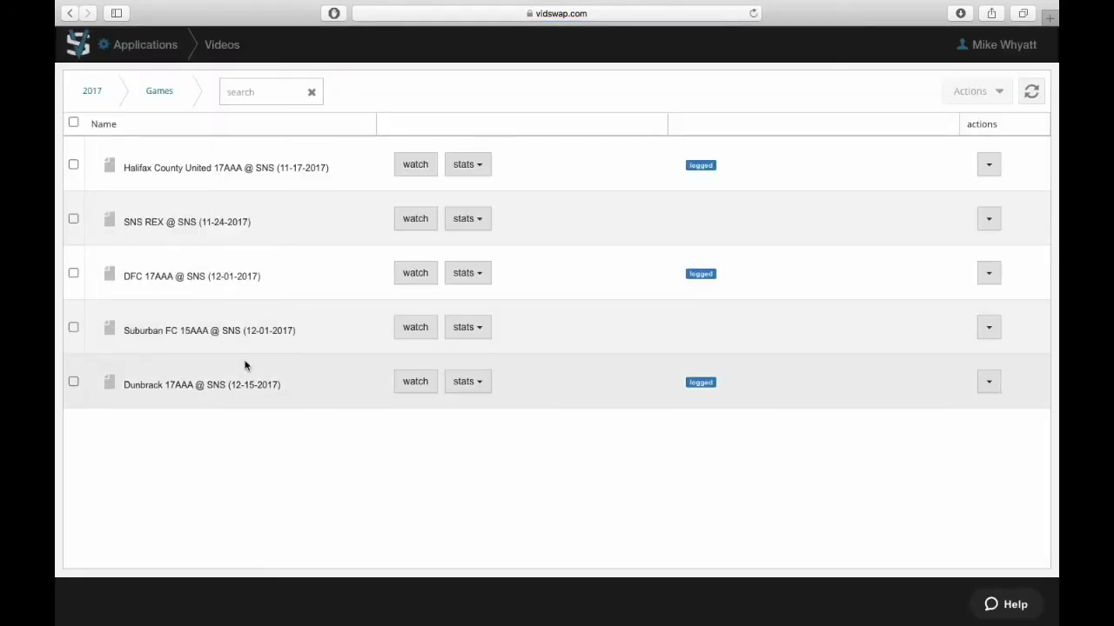
click(414, 384)
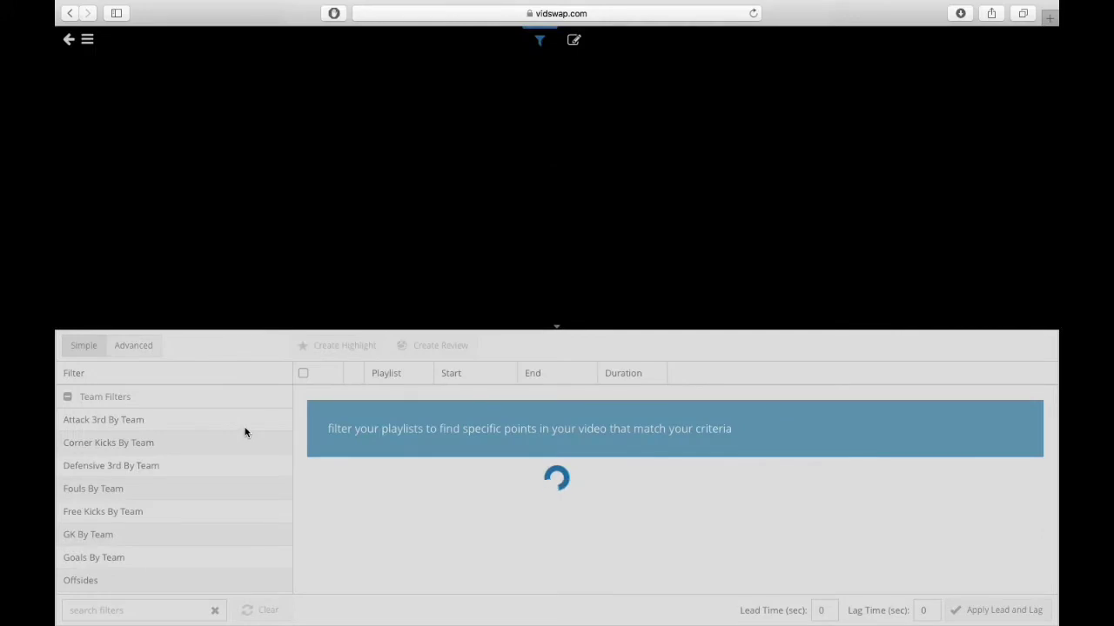
scroll(182, 444, down, 4)
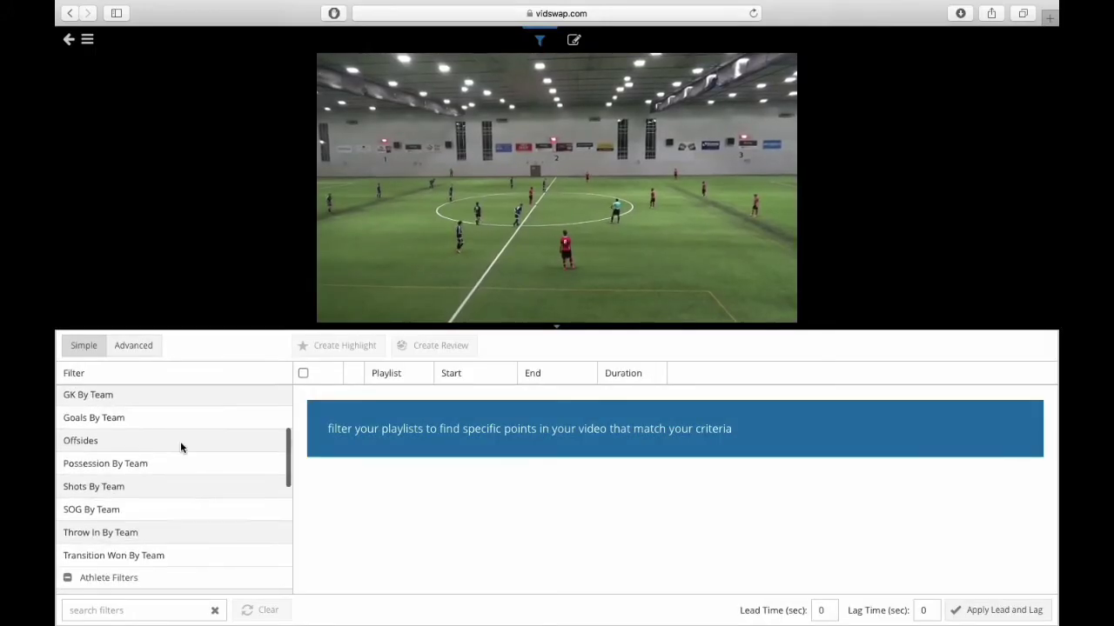
click(109, 400)
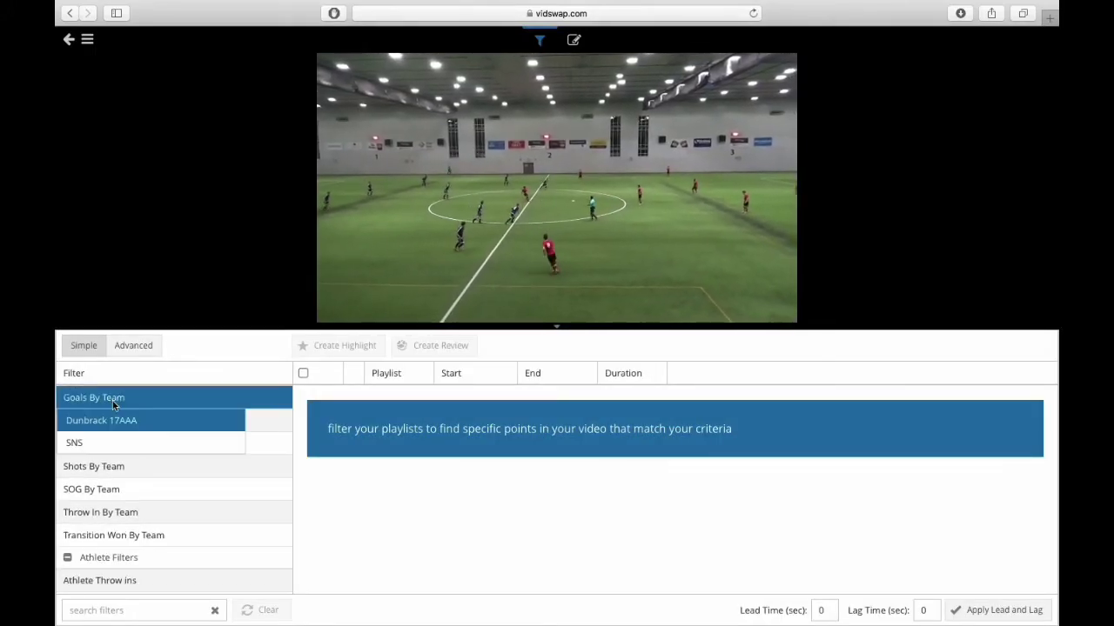
click(95, 443)
Bring up the SNS athlete roster for the Fwd Pass by Athlete filter
scroll(93, 446, down, 4)
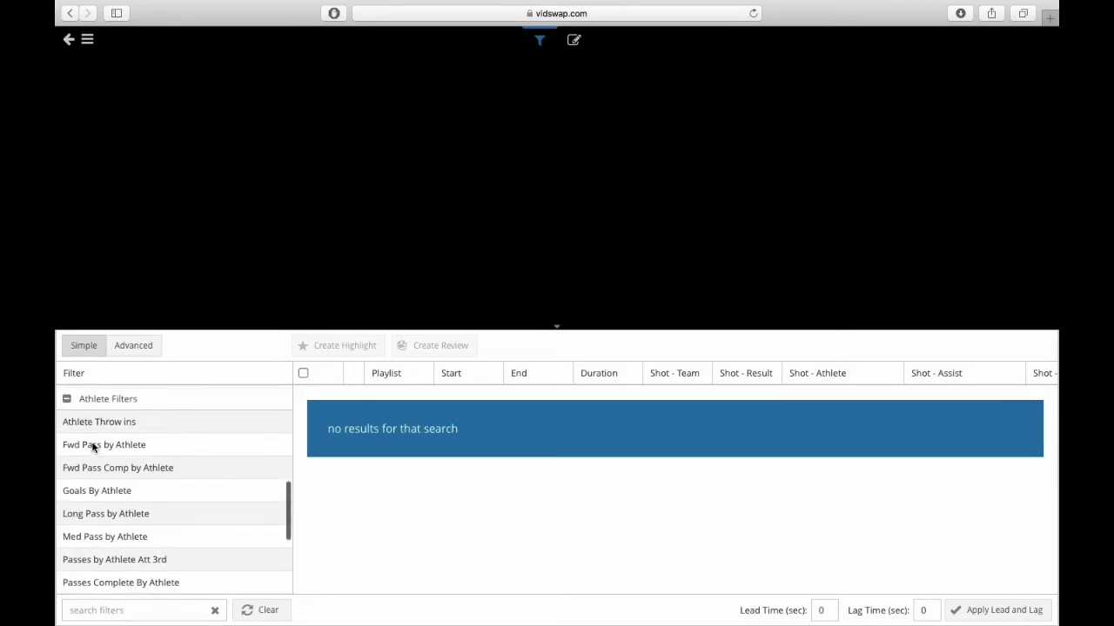
scroll(93, 446, up, 2)
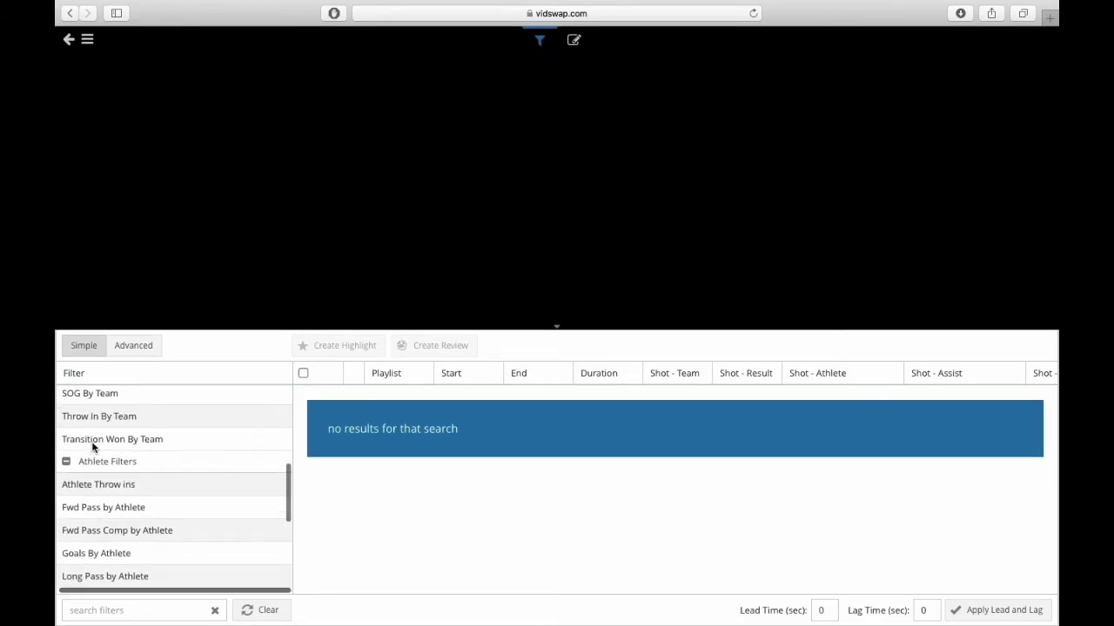
click(107, 504)
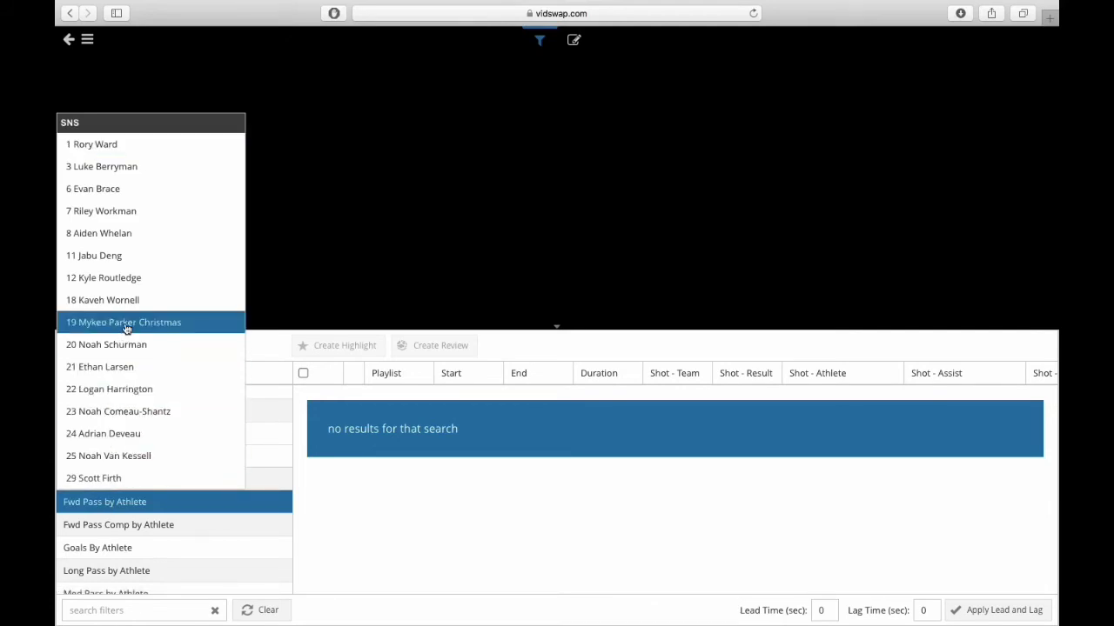
click(109, 273)
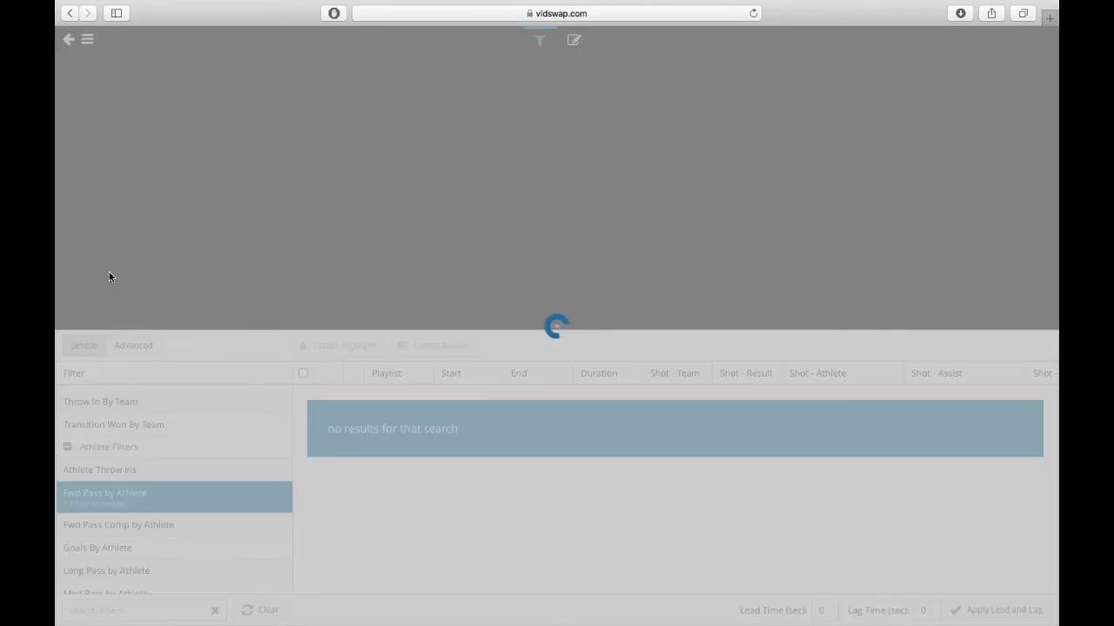
click(303, 398)
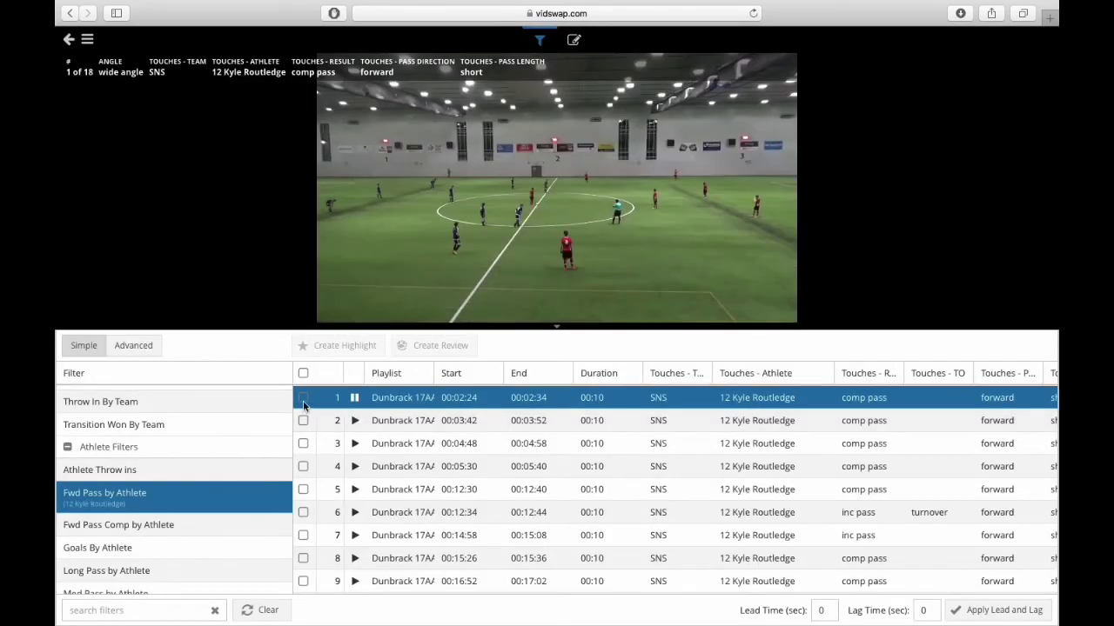
click(303, 443)
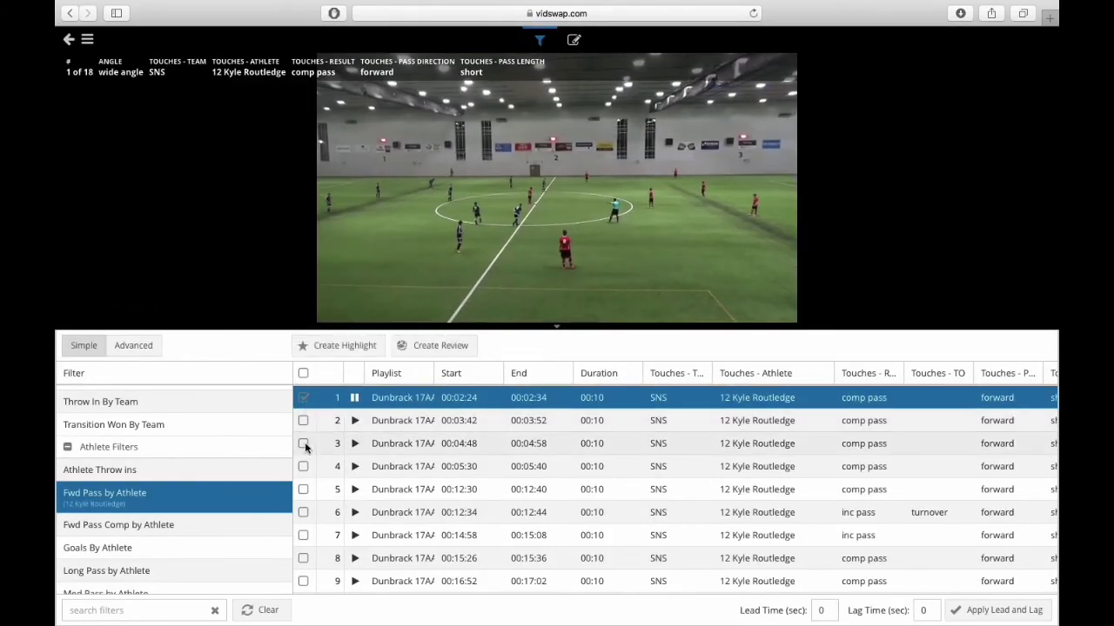
click(303, 489)
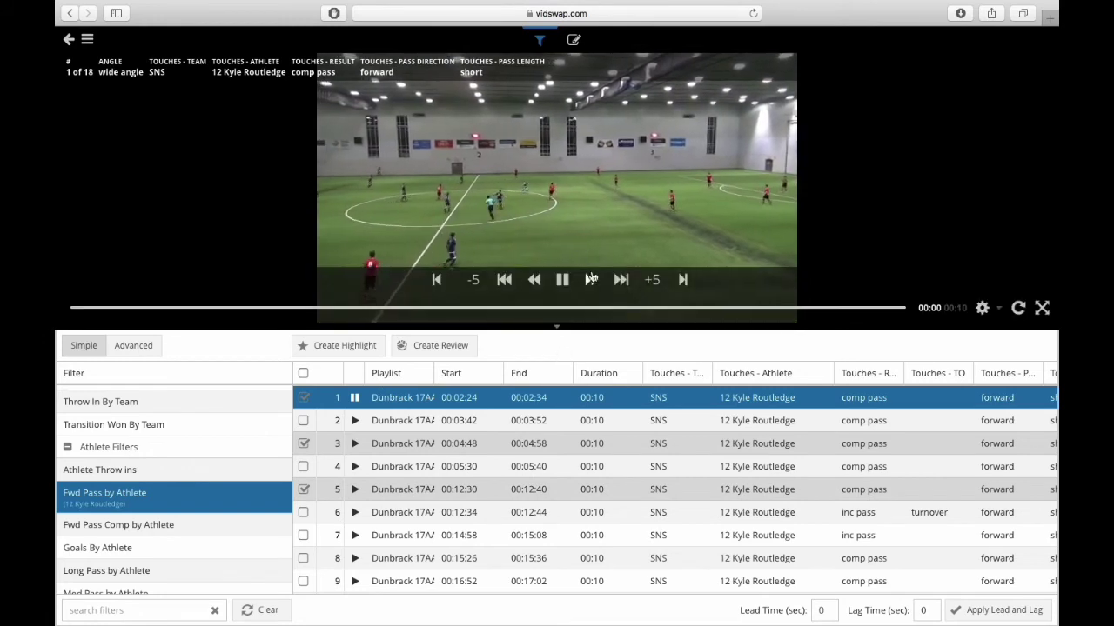
click(566, 252)
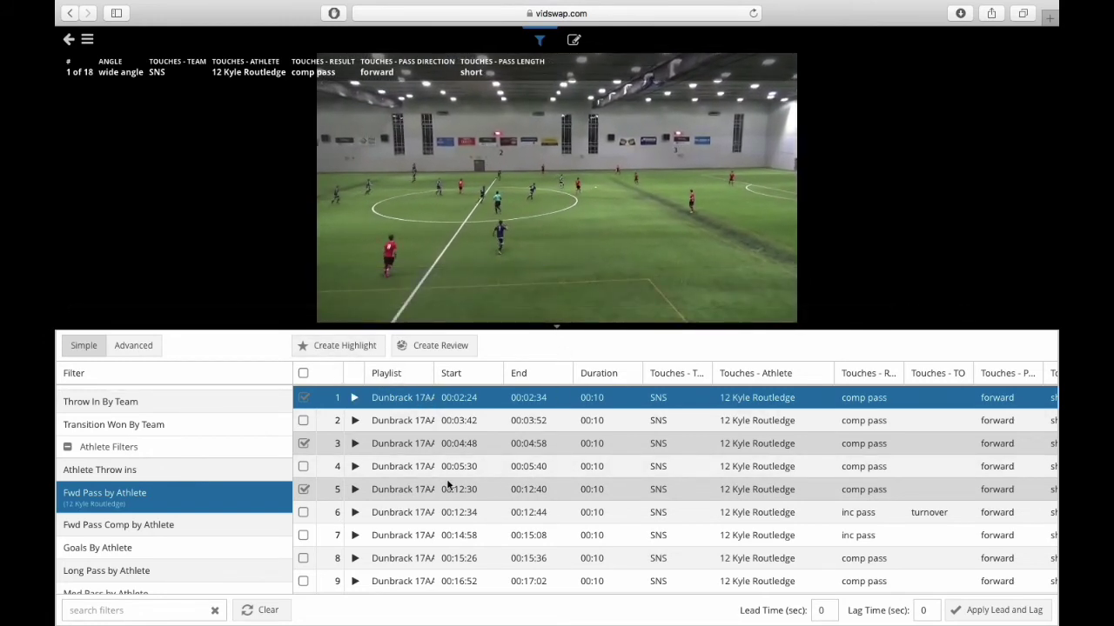
scroll(443, 476, down, 1)
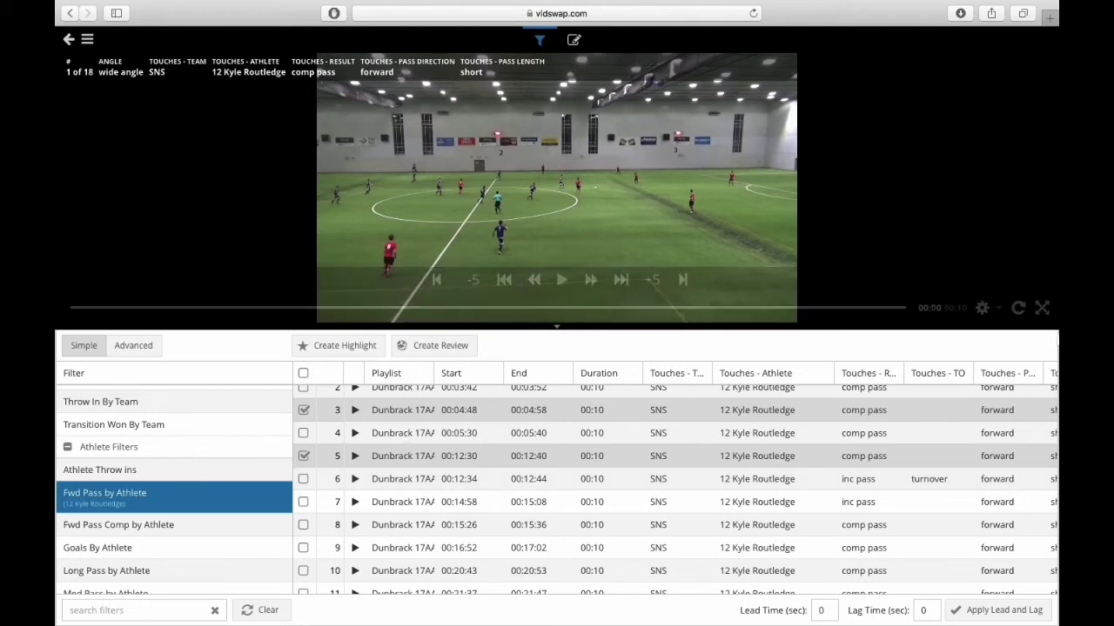
click(1040, 308)
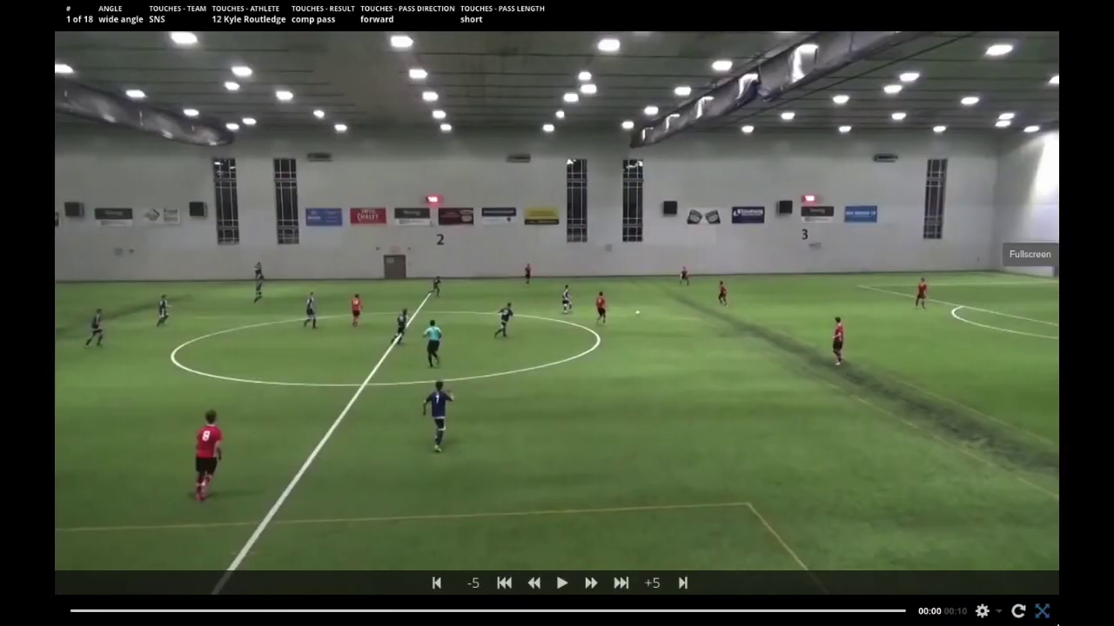
click(1041, 611)
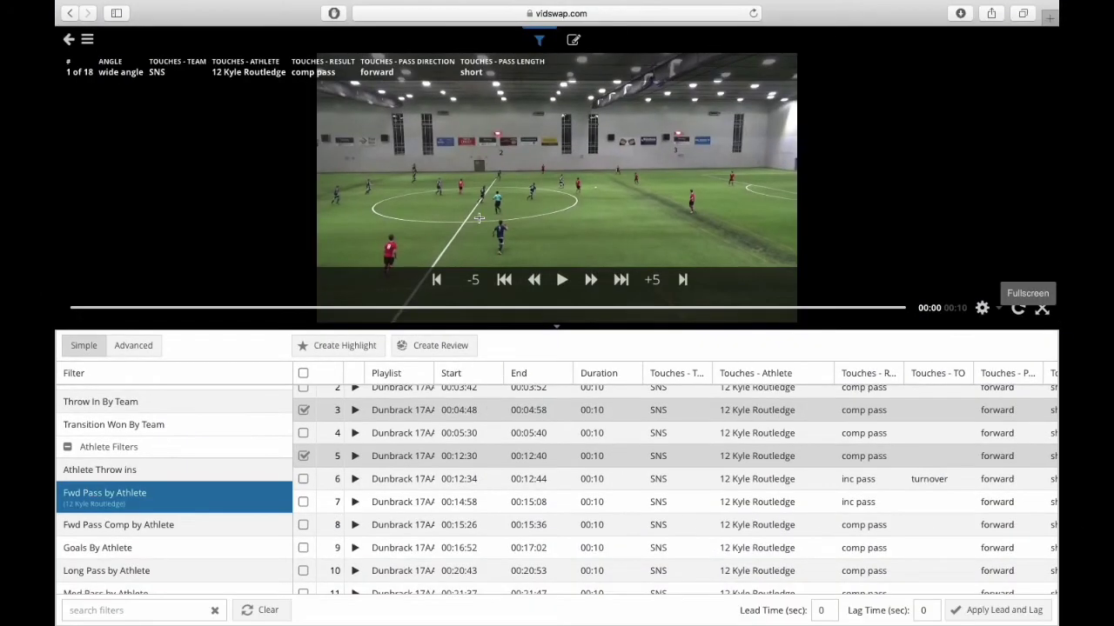
scroll(429, 418, up, 2)
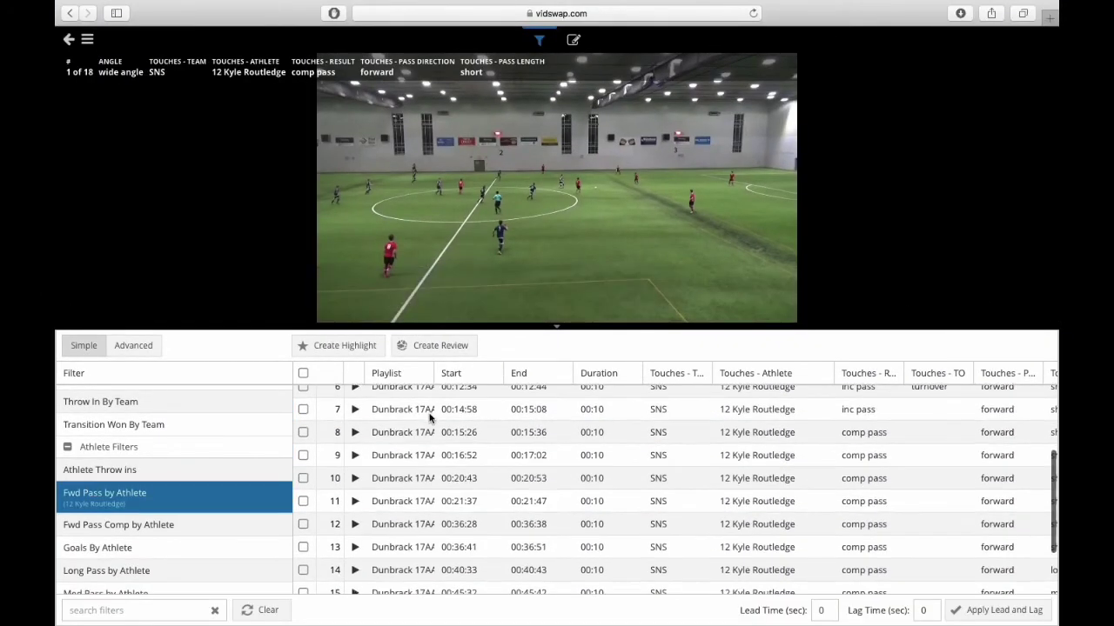
click(429, 413)
Leave the web clip player page with the top-left back arrow
click(69, 40)
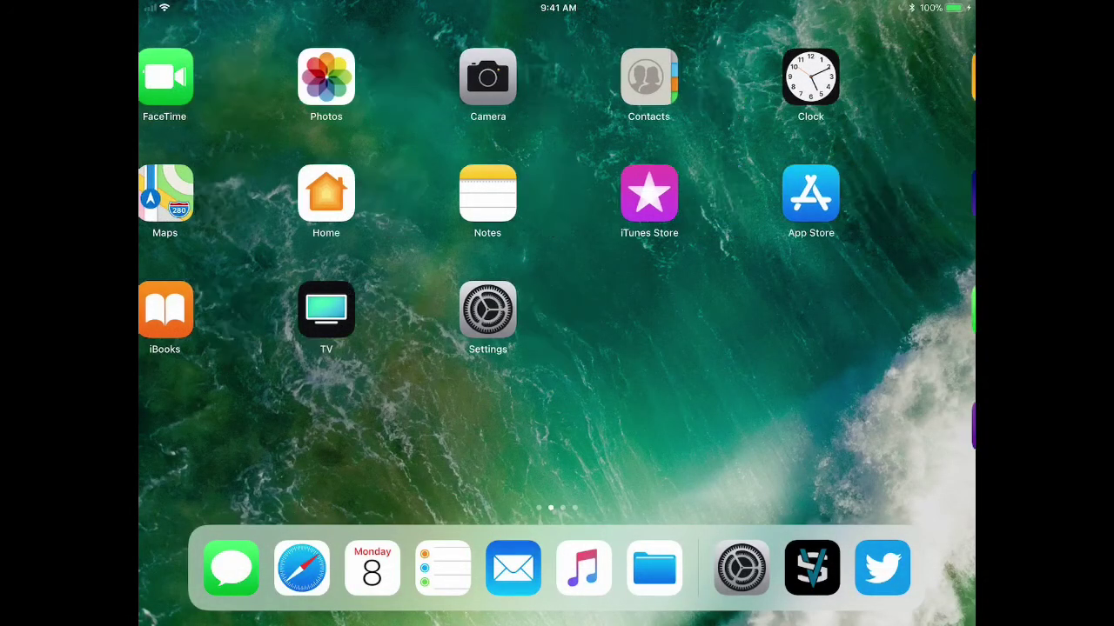
Launch VidSwap on the iPad and change the active team from REX to SNS
drag(696, 391, 348, 391)
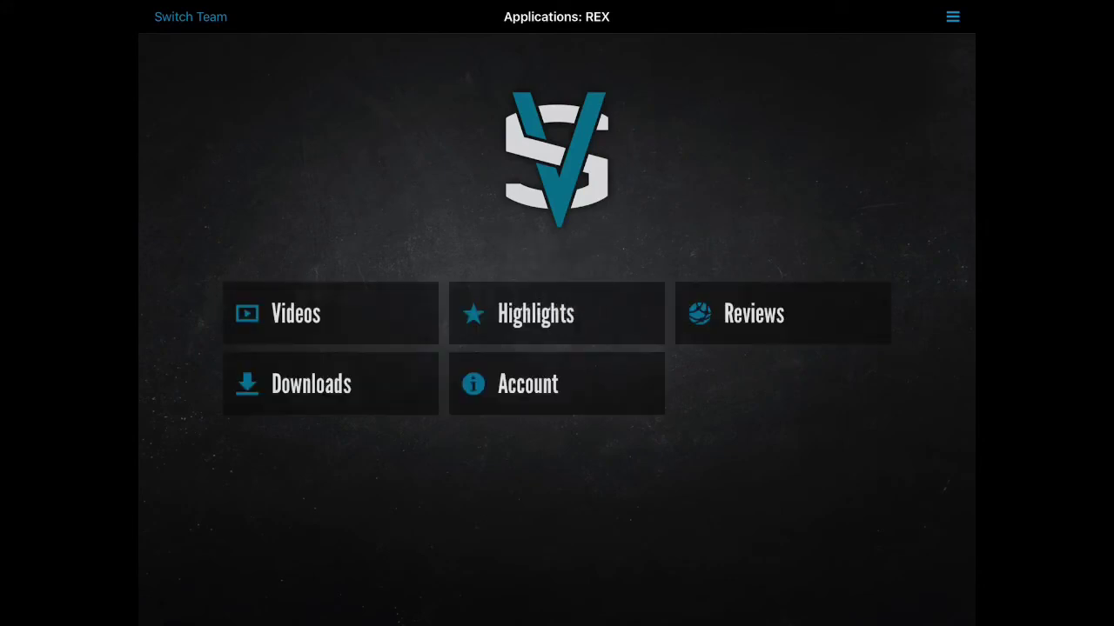
click(191, 16)
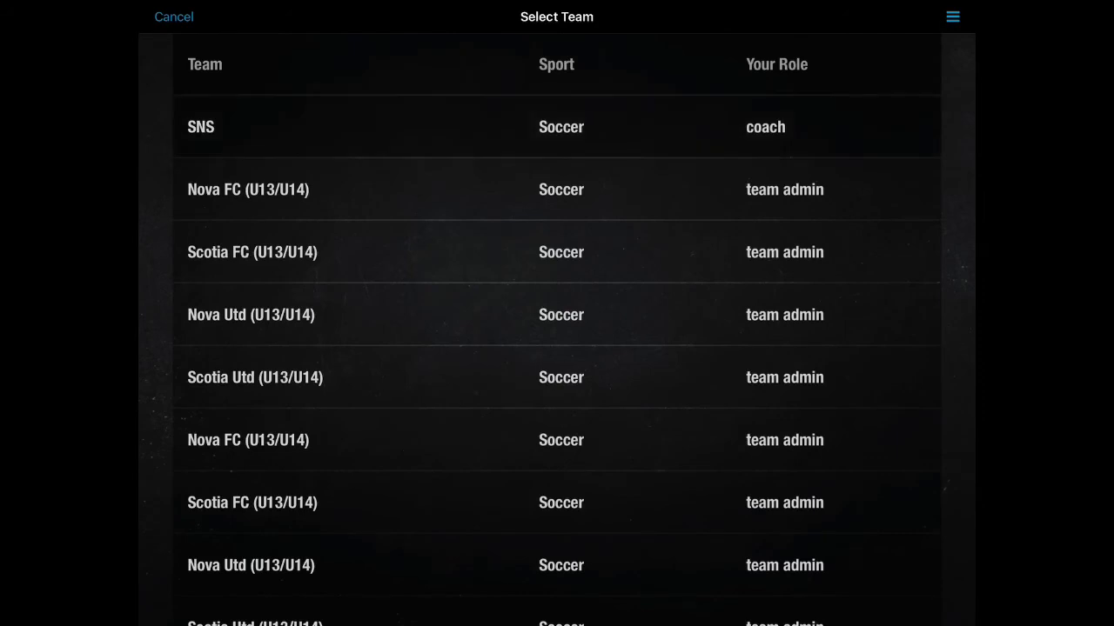
click(200, 126)
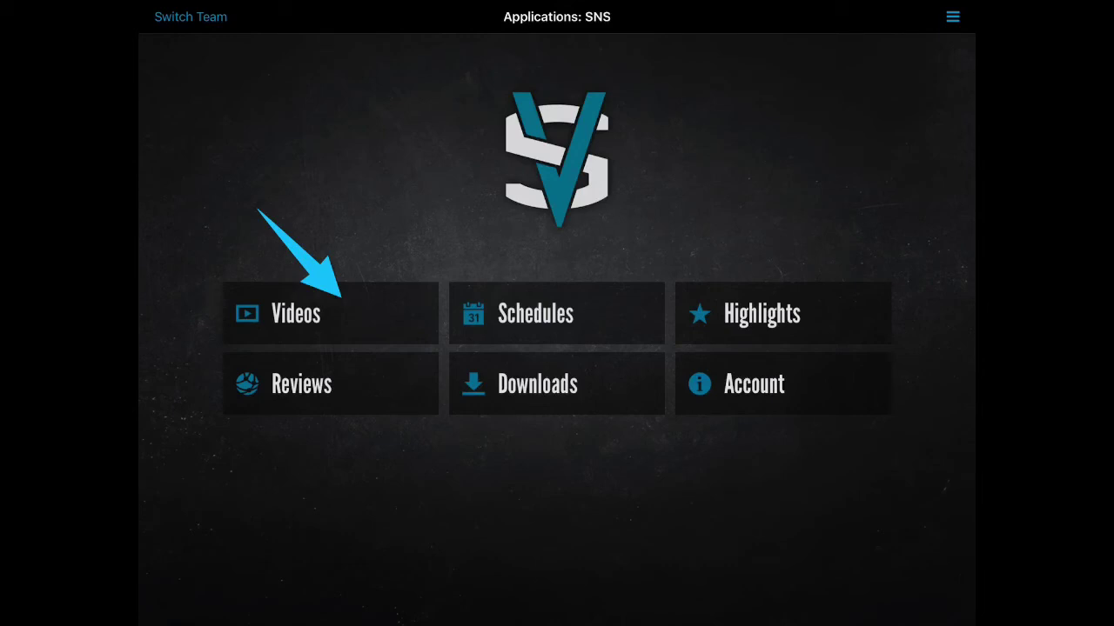
Open the SNS Videos list and play the Dunbrack 17AAA @ SNS (12-15-2017) game
click(296, 314)
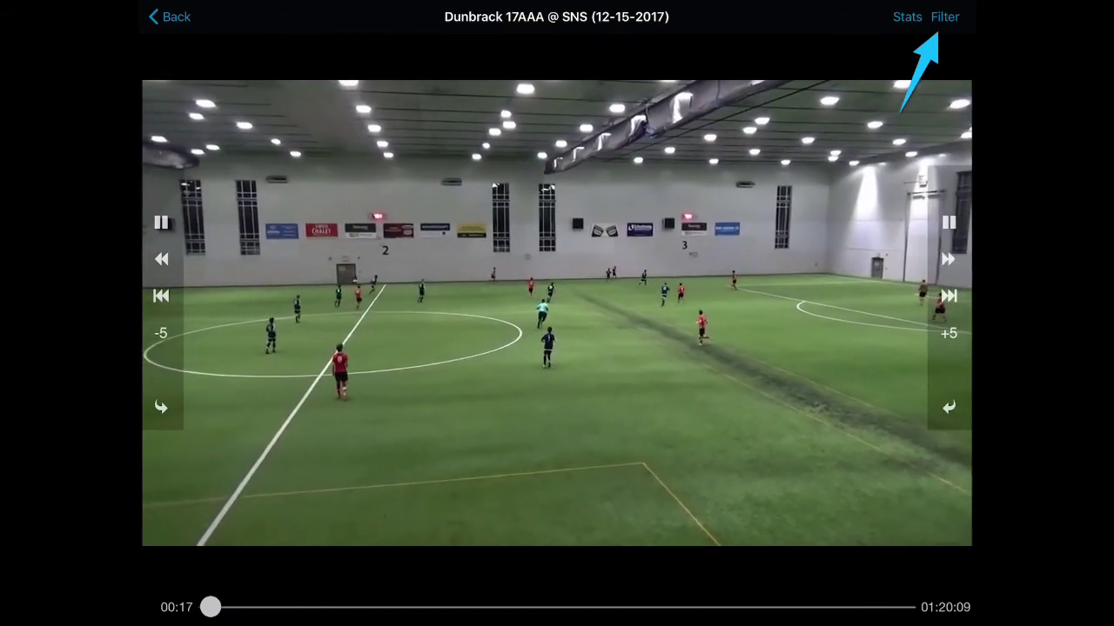
Filter the Dunbrack game to Touches by athlete 3 in period 1, giving 33 clips
click(944, 16)
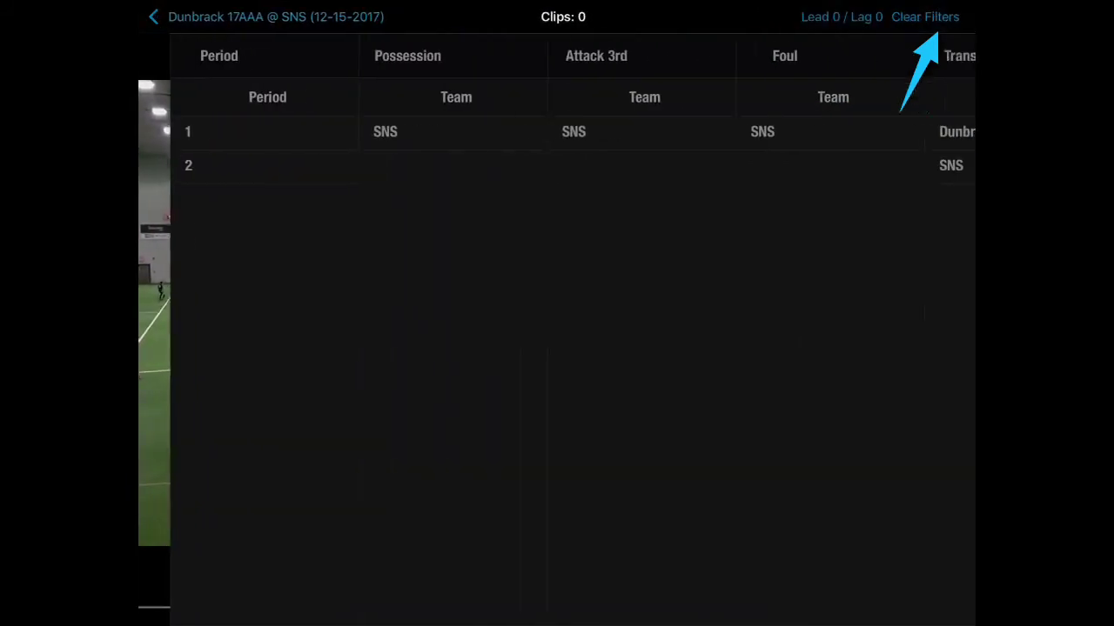
scroll(556, 330, right, 5)
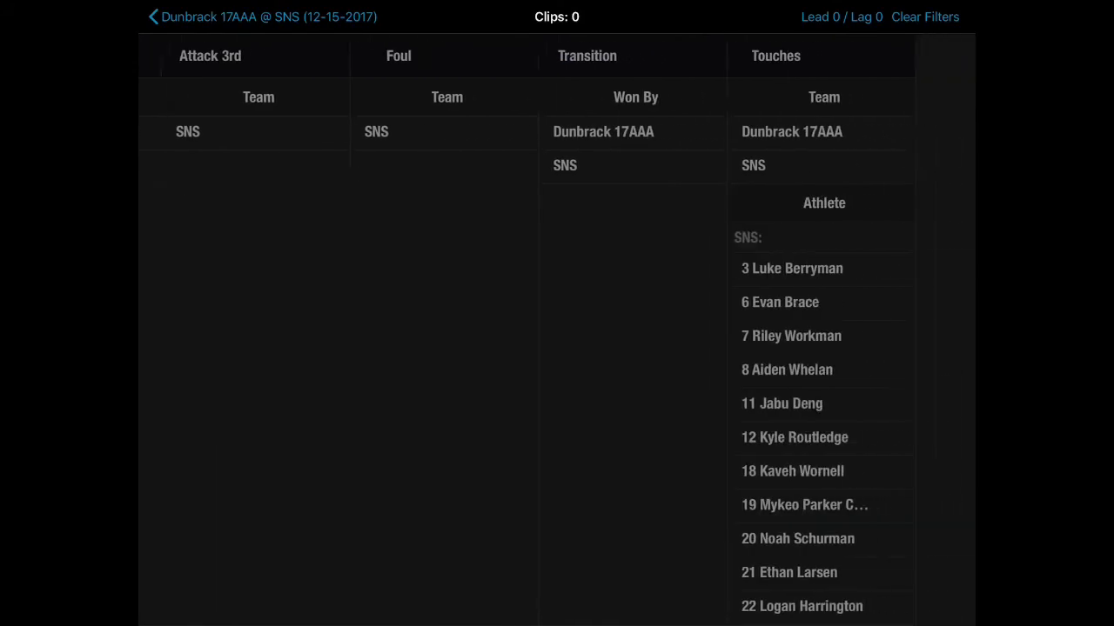
scroll(557, 330, left, 5)
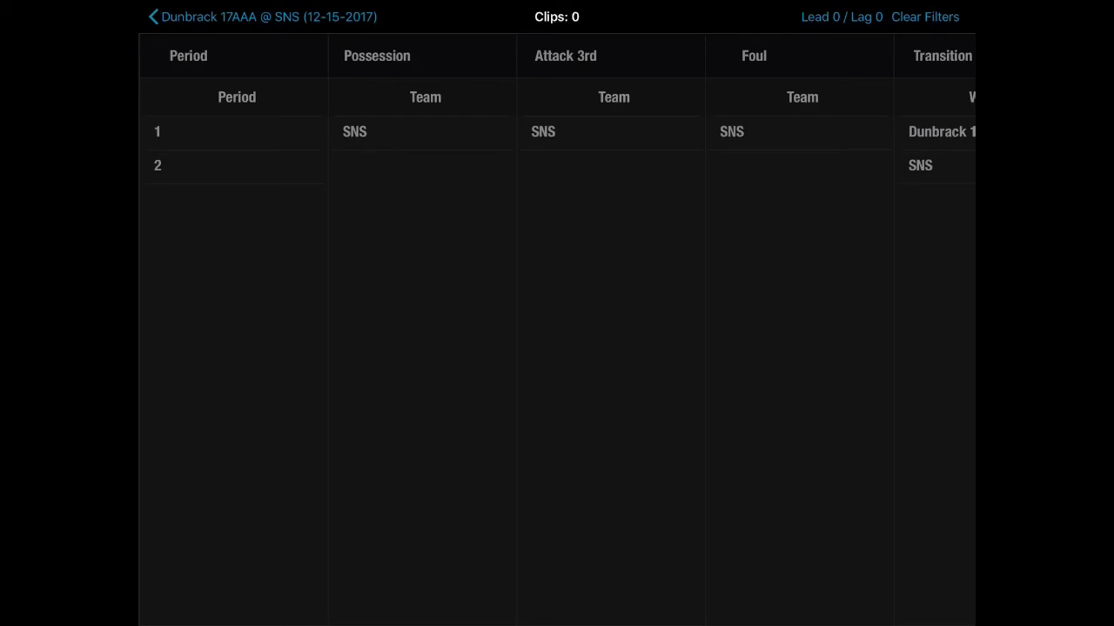
scroll(557, 330, right, 5)
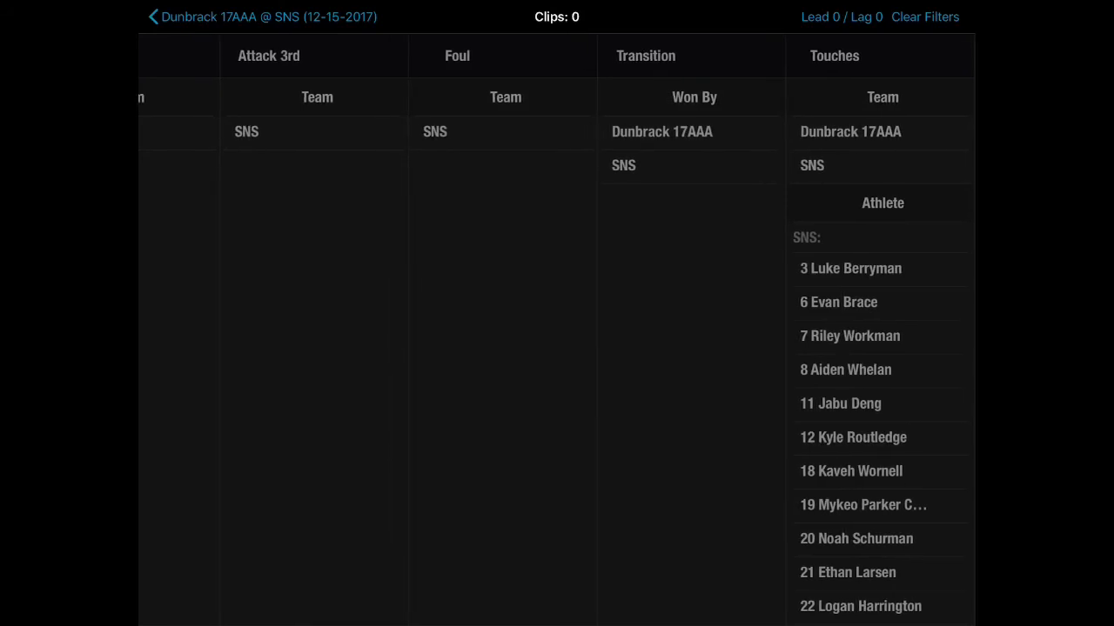
click(850, 268)
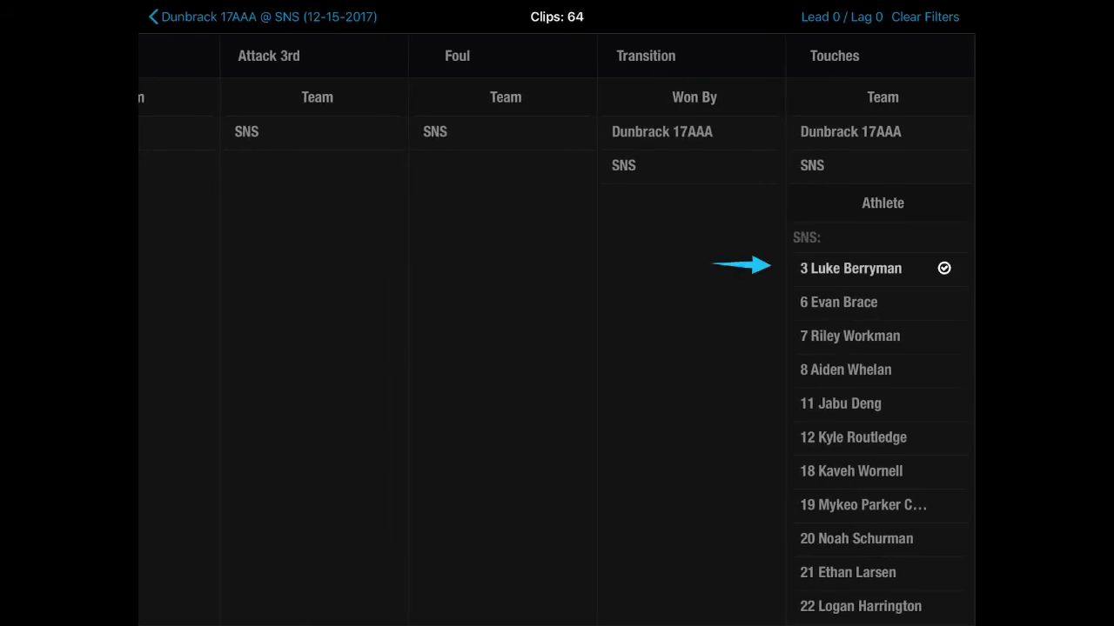
scroll(557, 324, left, 5)
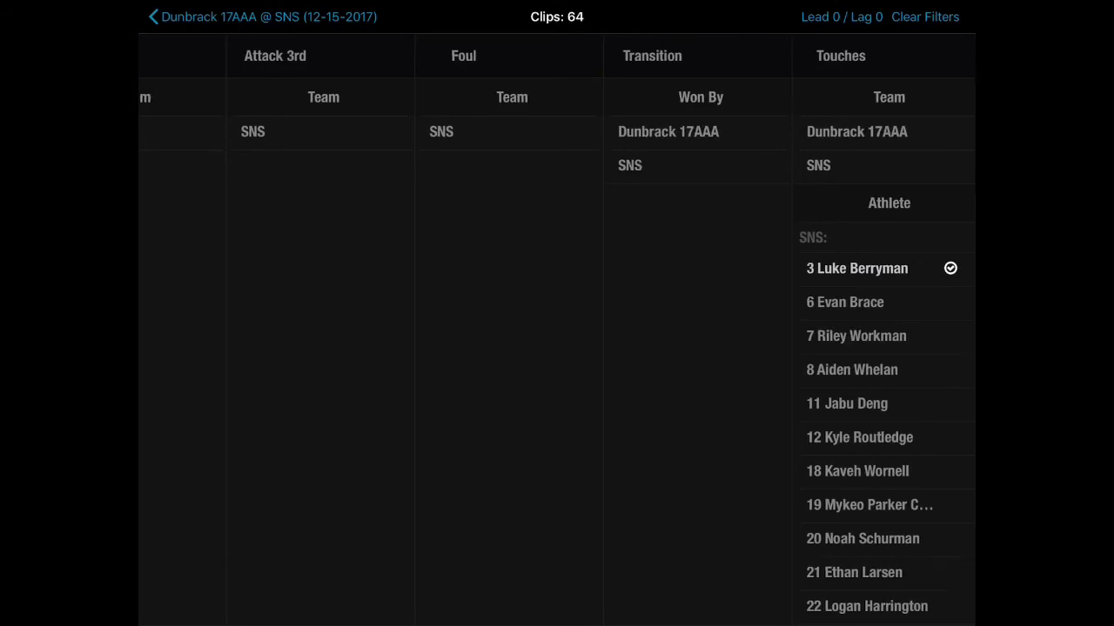
click(236, 131)
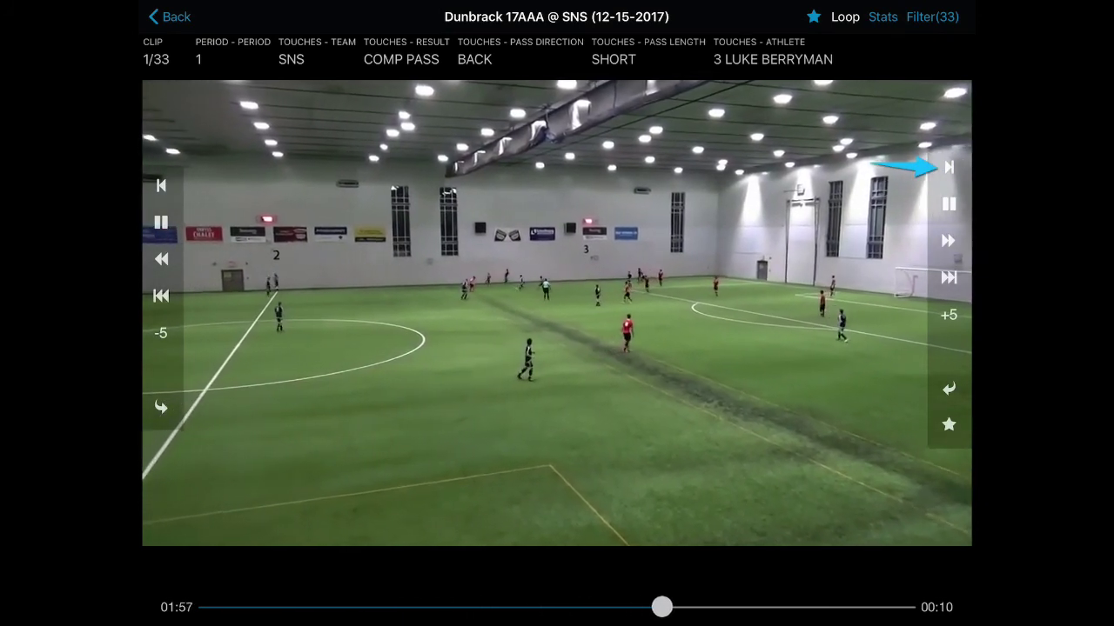
Skip ahead through the filtered clips, then back out to the Applications: SNS home
click(948, 167)
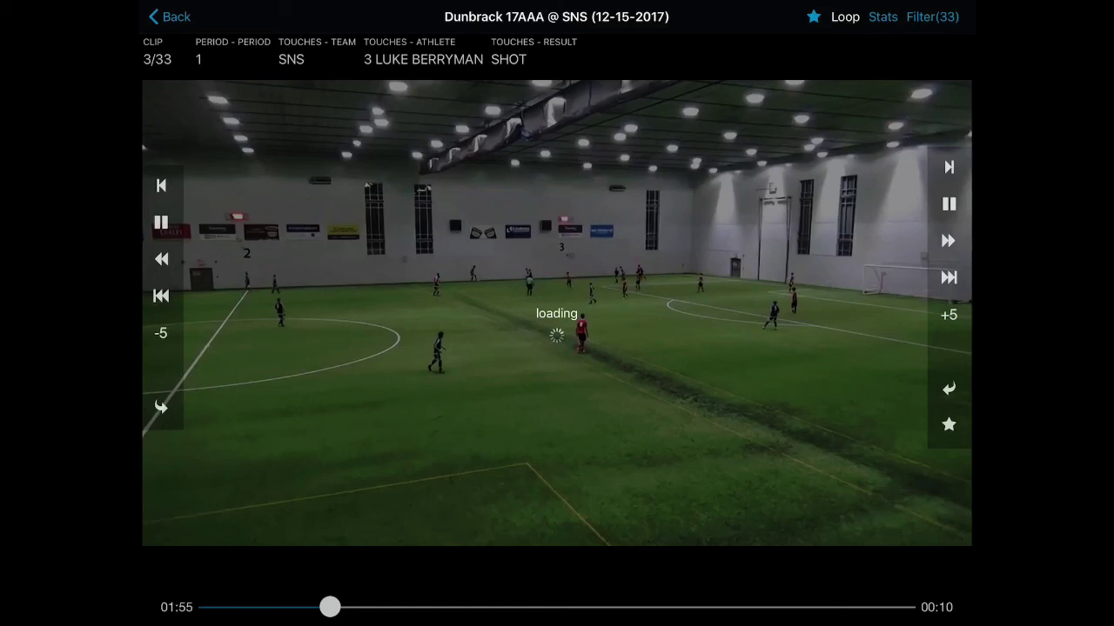
click(169, 16)
click(165, 13)
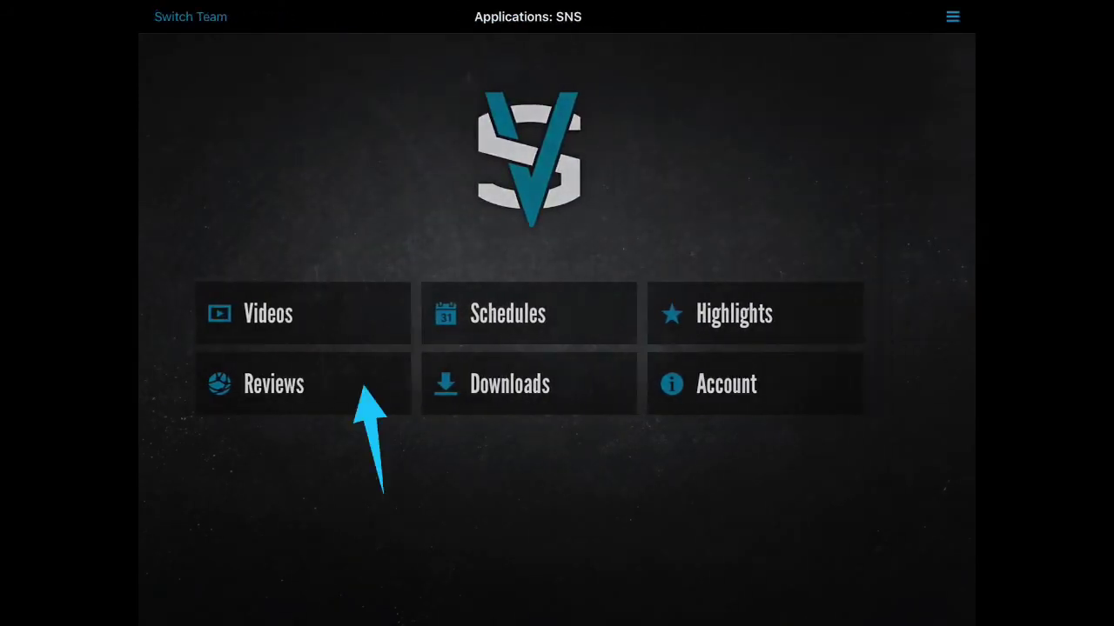
Open the SNS Pass Completion review from Reviews, starting at clip 1 of 49
click(301, 384)
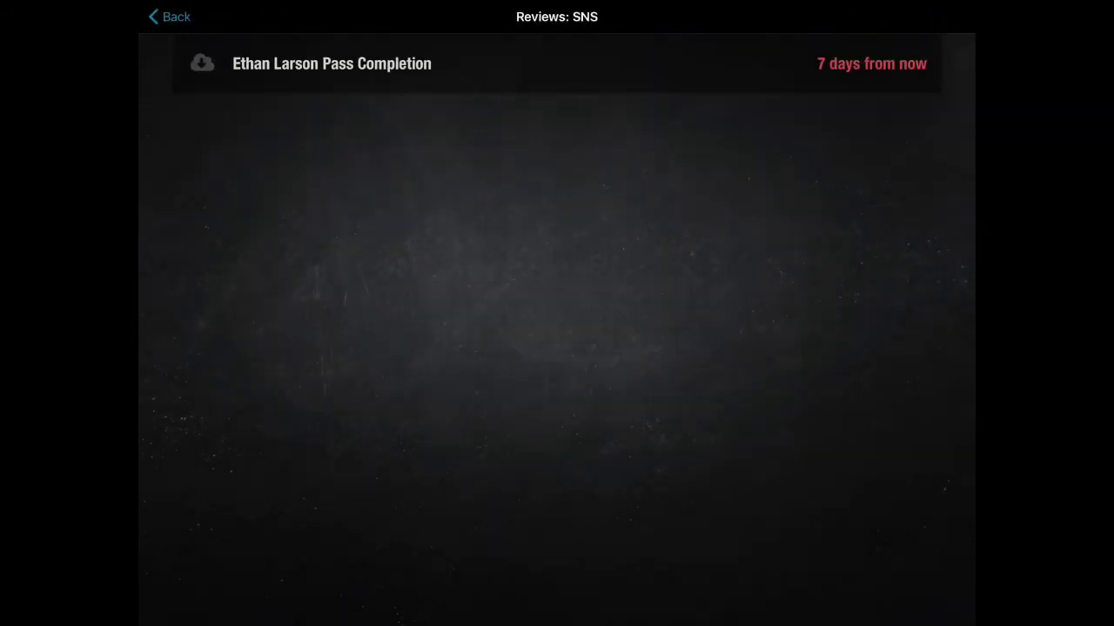
click(331, 63)
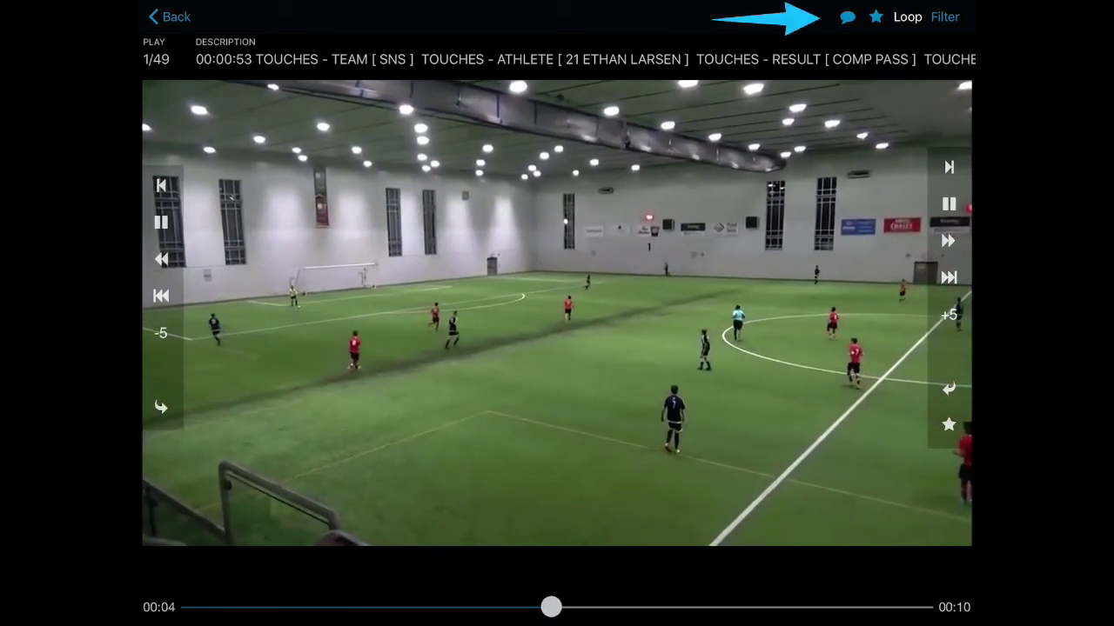
Show the review's comment thread with the coach's instructions and the earlier Test comment
click(846, 16)
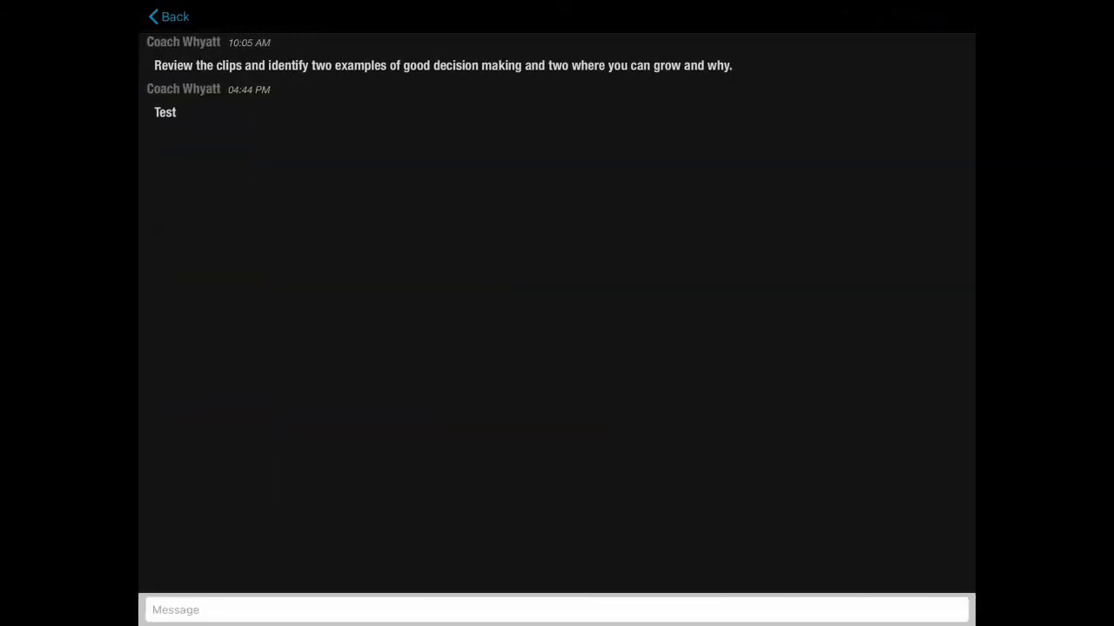